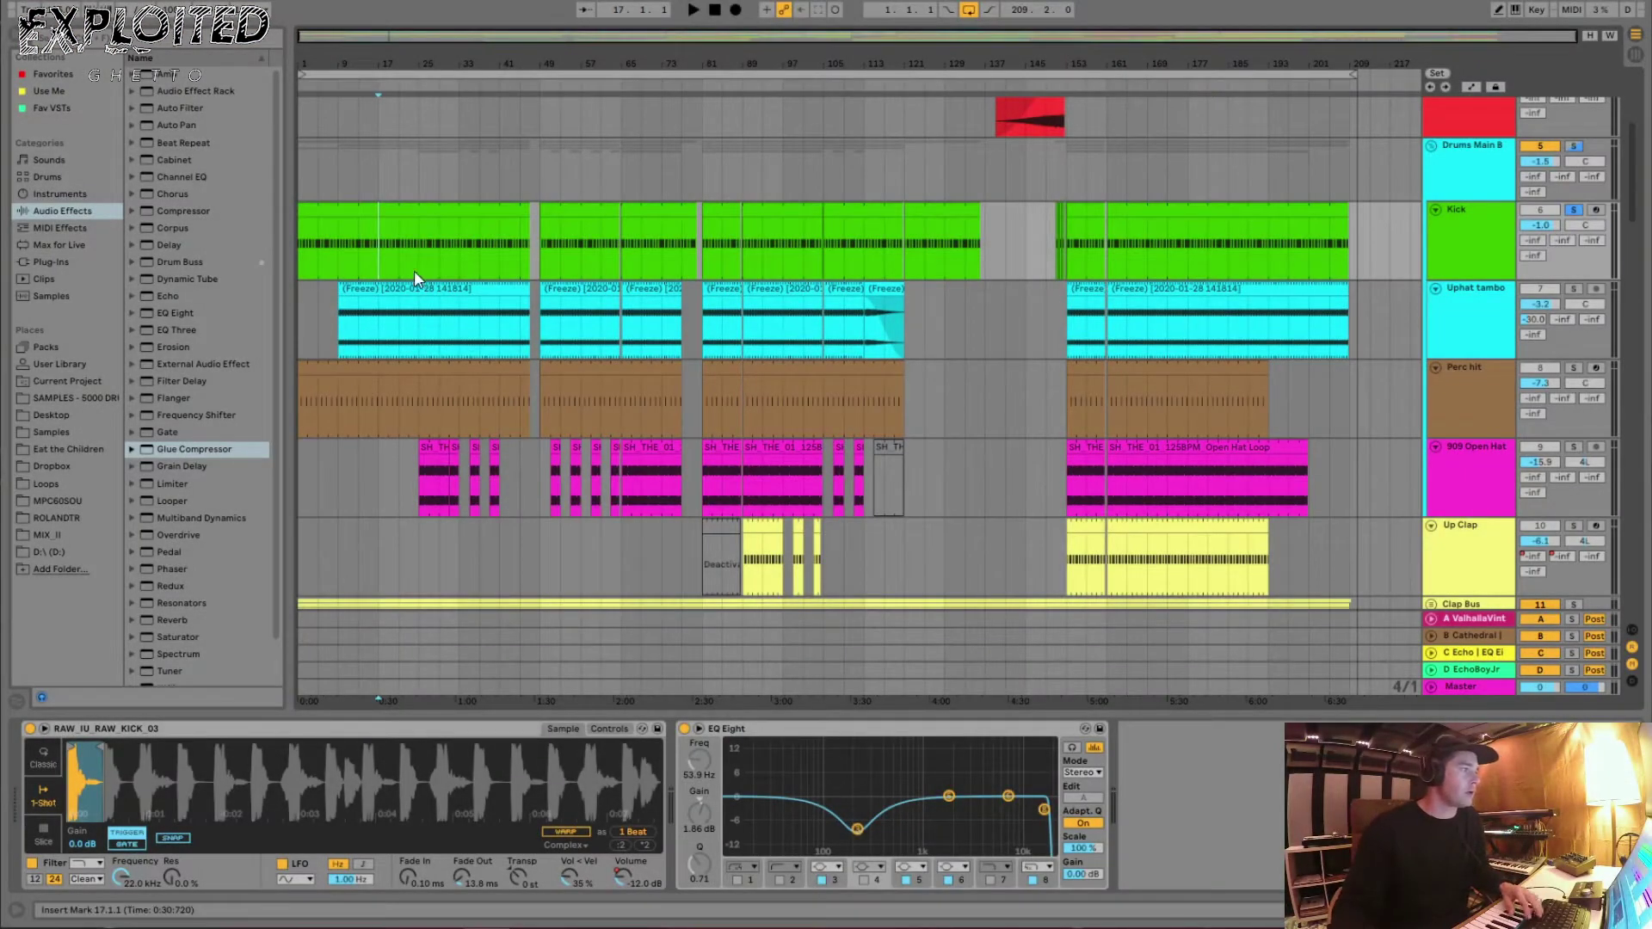
- Start playback and solo Uphat tambo, Perc hit and 909 Open Hat alongside the Kick
{"action": "key", "text": "space"}
{"action": "left_click", "coordinate": [1572, 287]}
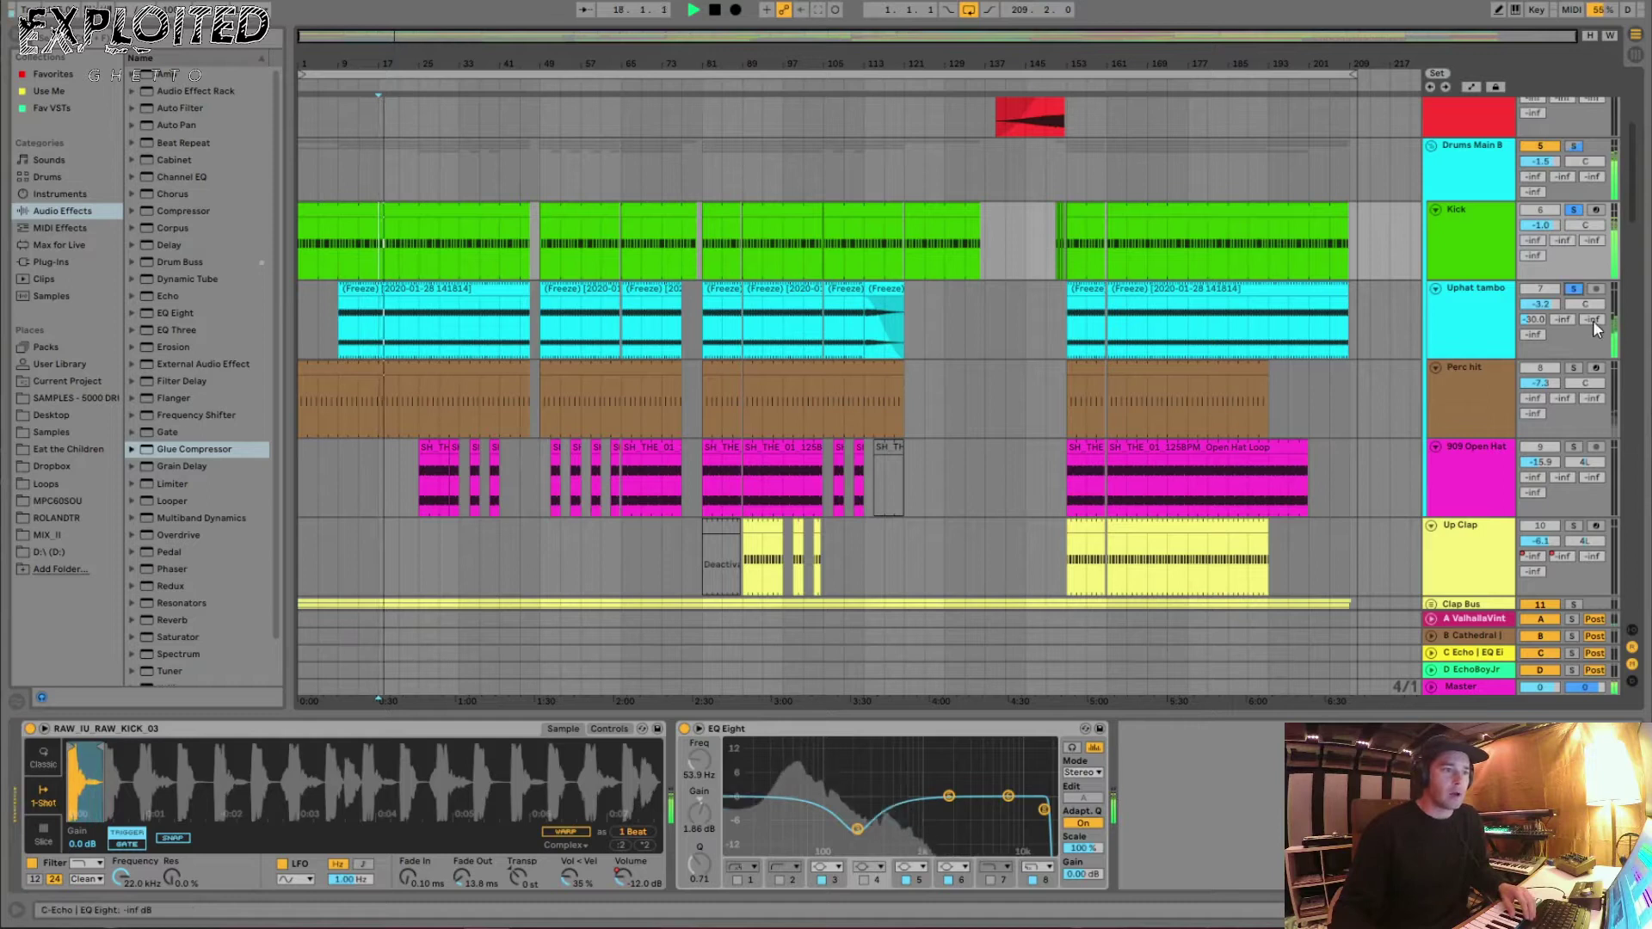
{"action": "left_click", "coordinate": [1574, 368]}
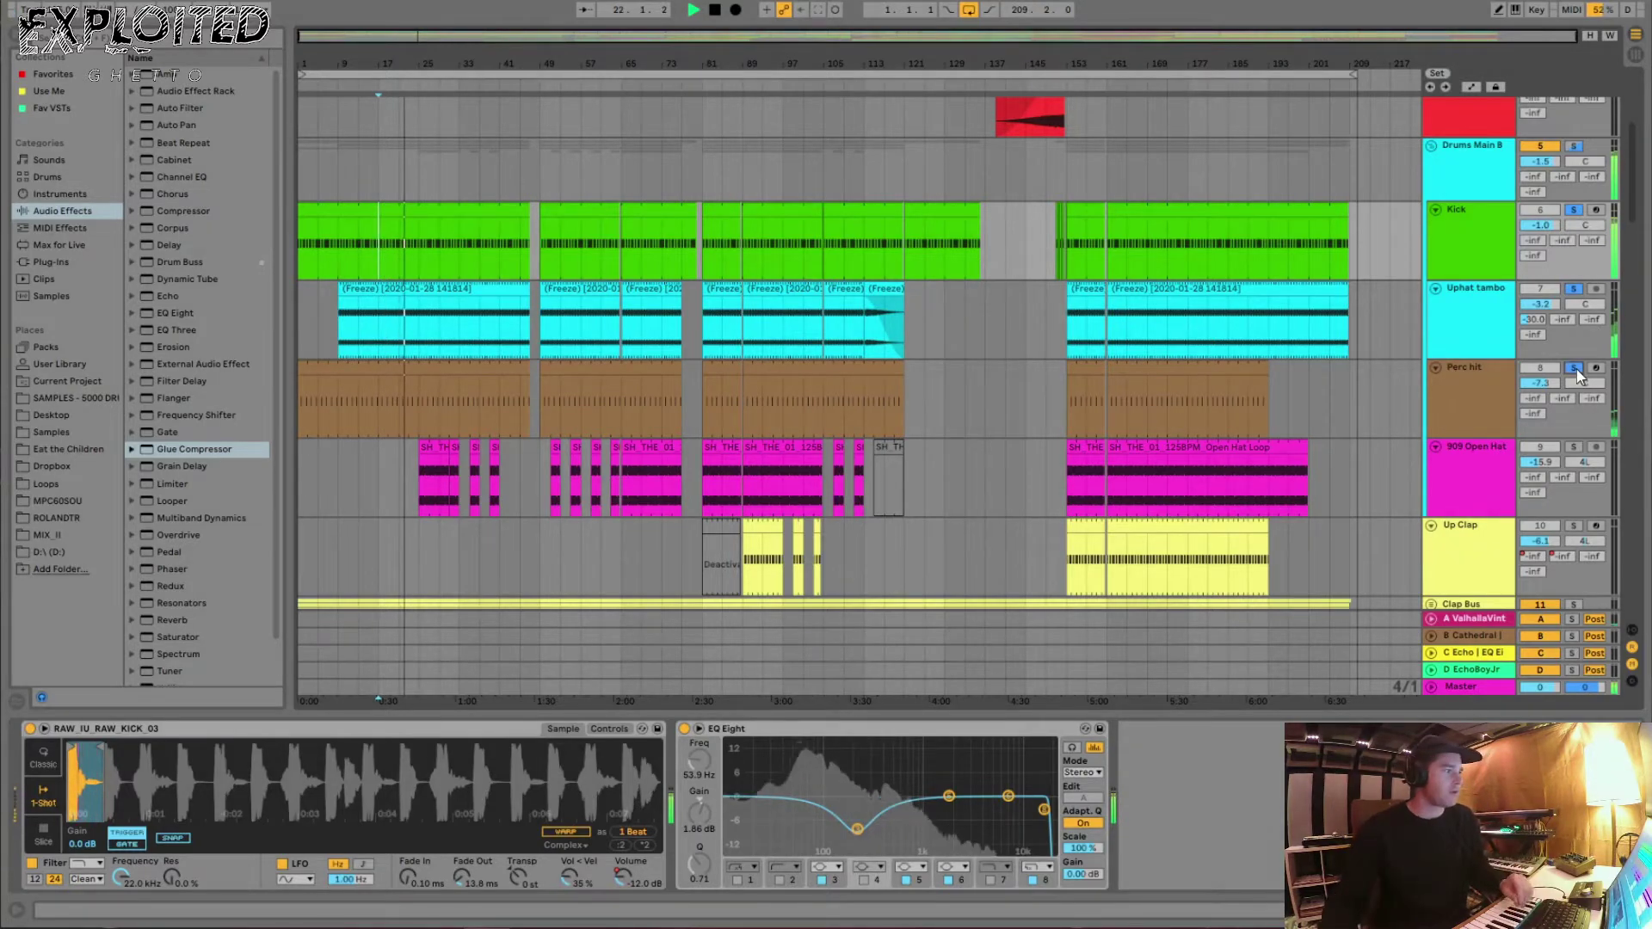
{"action": "left_click", "coordinate": [1573, 446]}
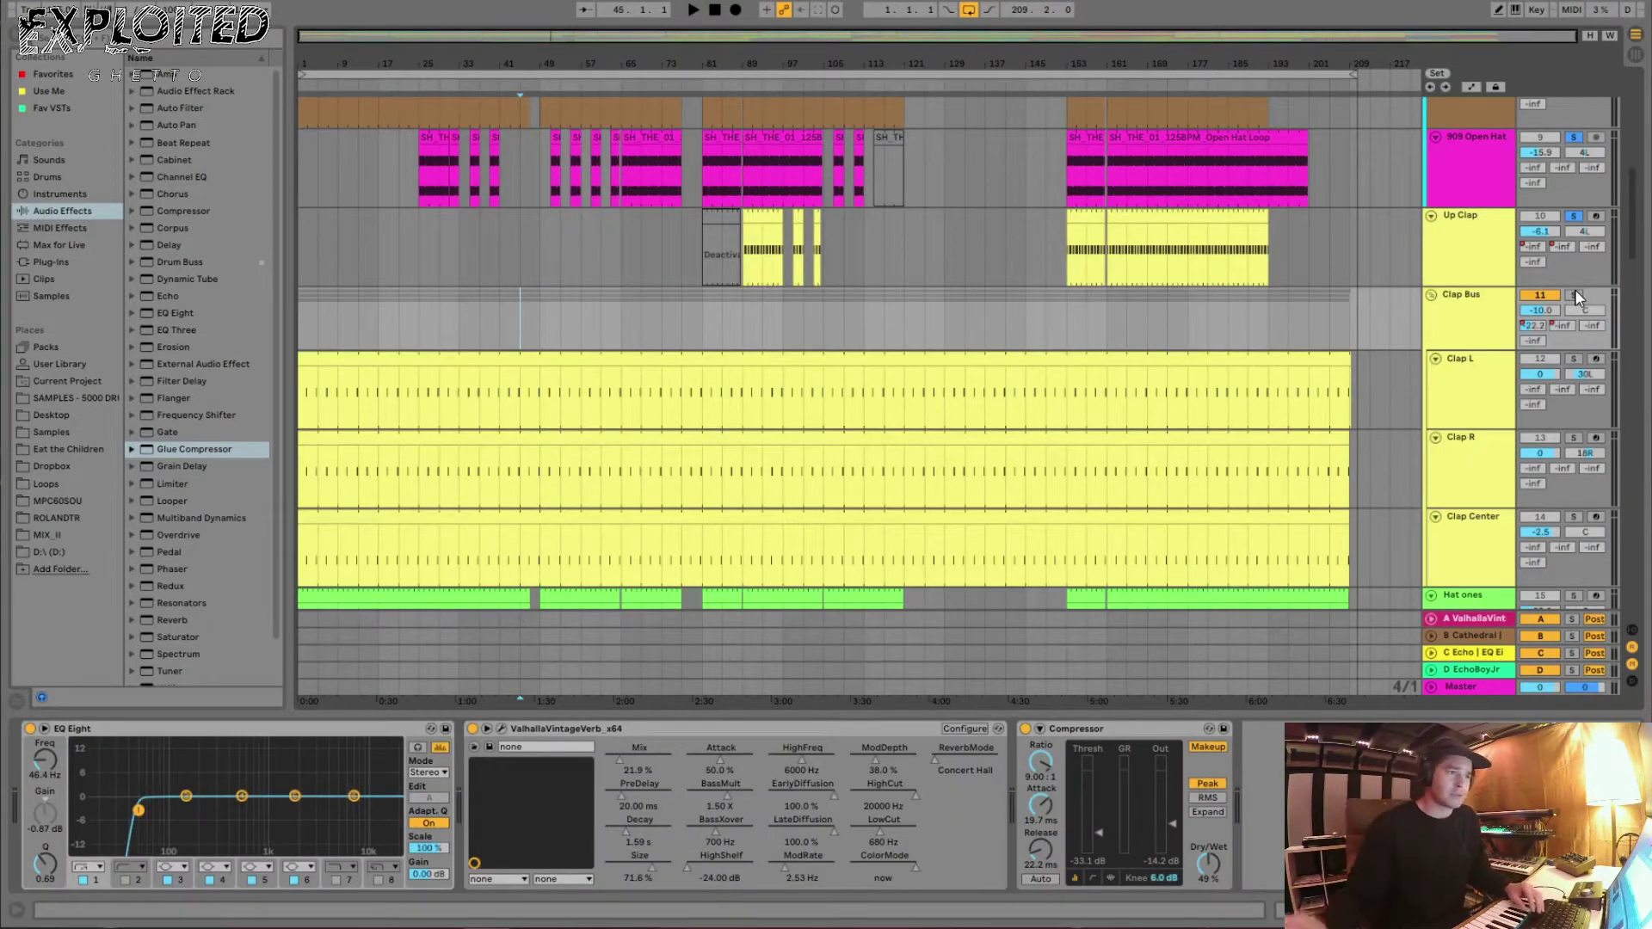
- Solo the Clap Bus and play the drums with the clap layers
{"action": "left_click", "coordinate": [1573, 296]}
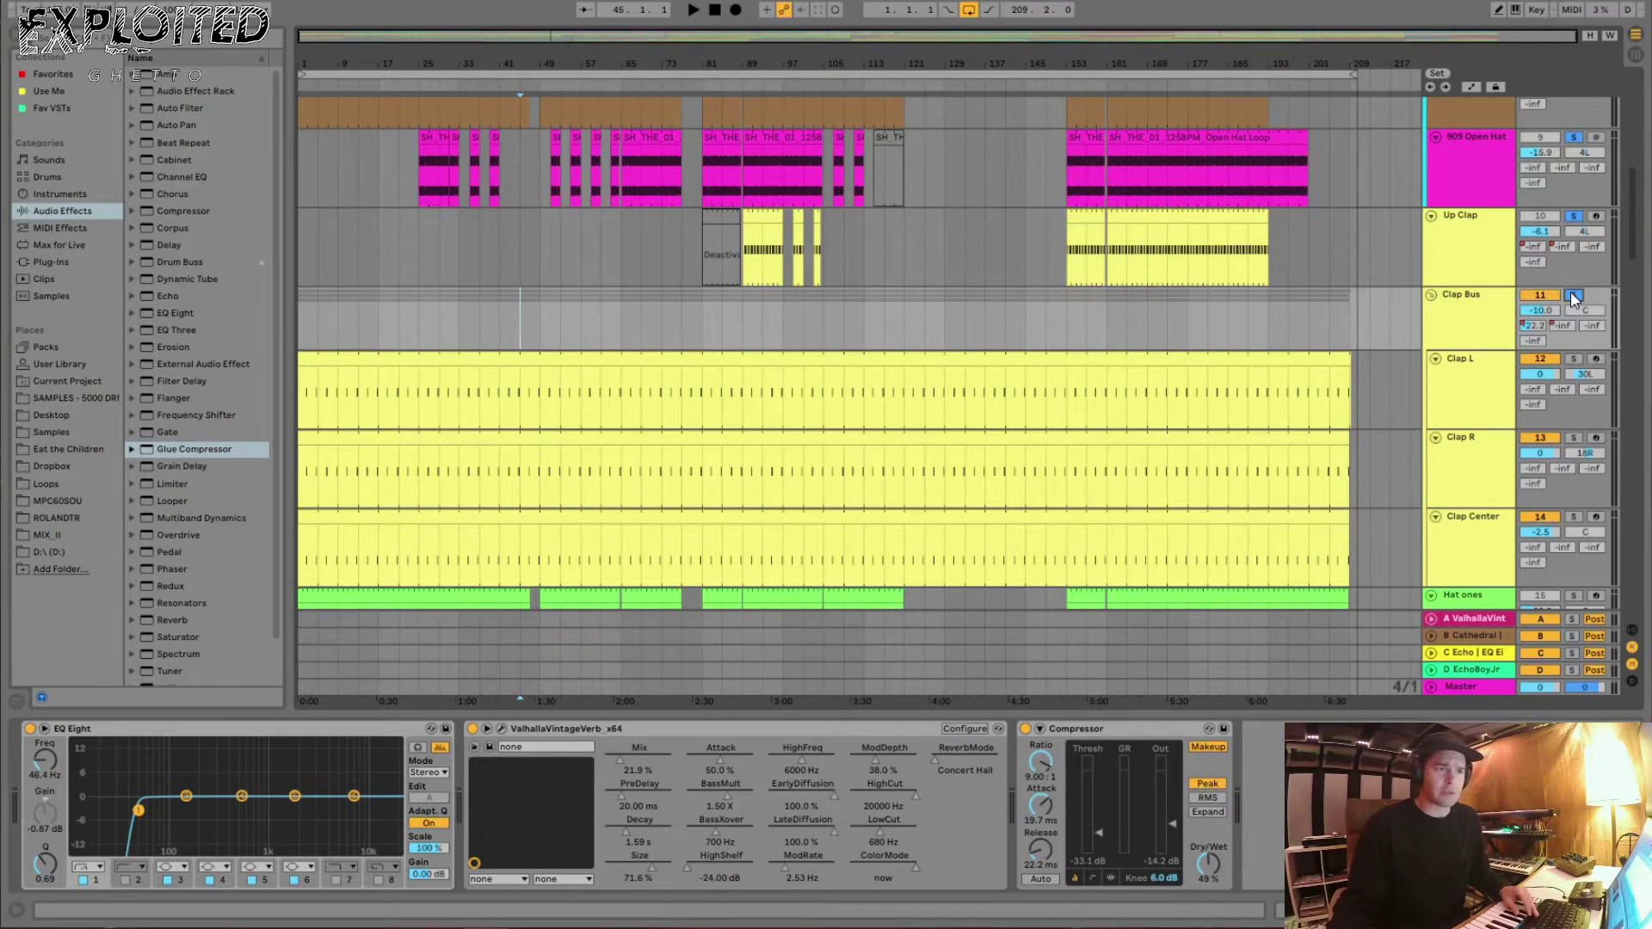
{"action": "key", "text": "space"}
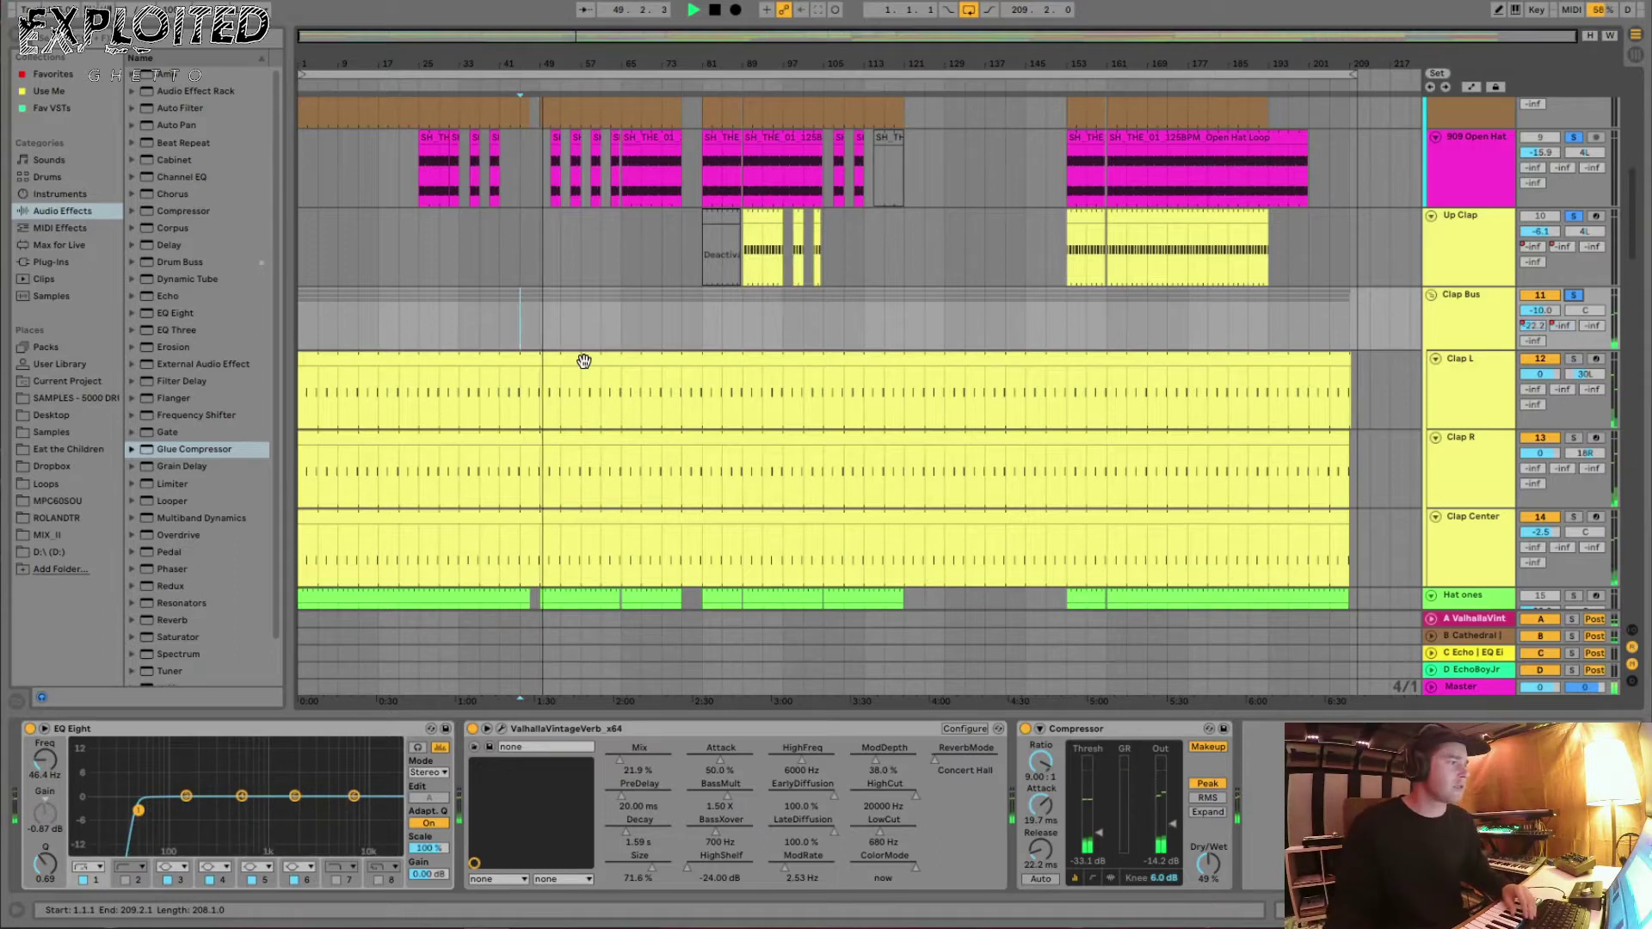
{"action": "scroll", "coordinate": [1014, 398], "scroll_direction": "down", "scroll_amount": 5}
{"action": "key", "text": "Down"}
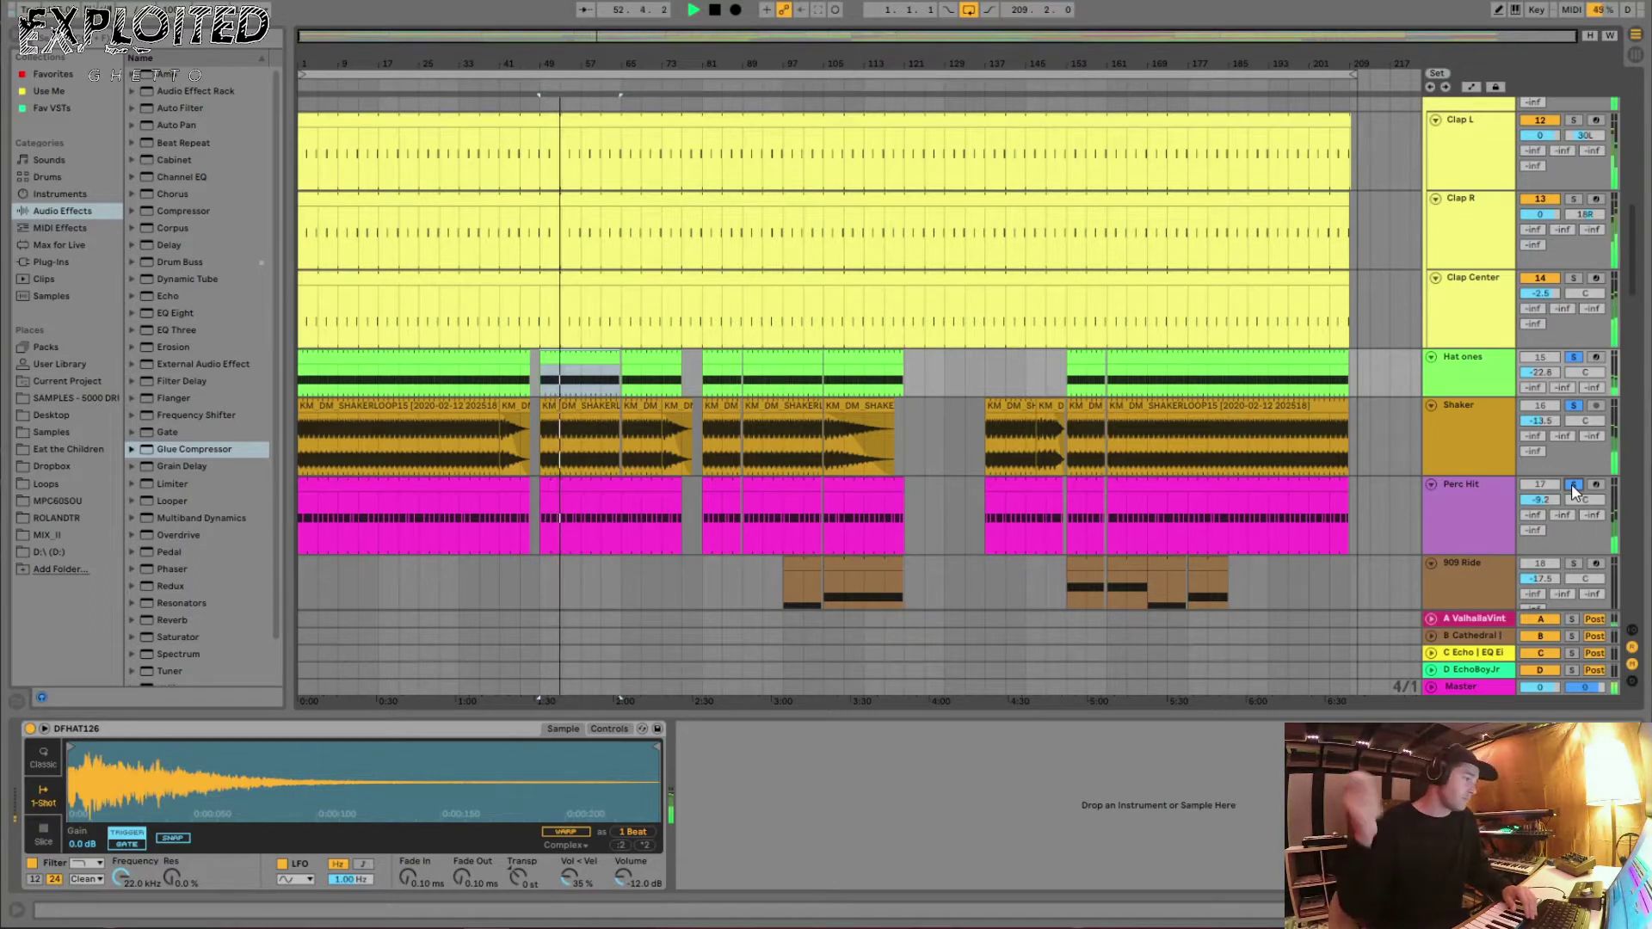
{"action": "scroll", "coordinate": [1496, 508], "scroll_direction": "down", "scroll_amount": 5}
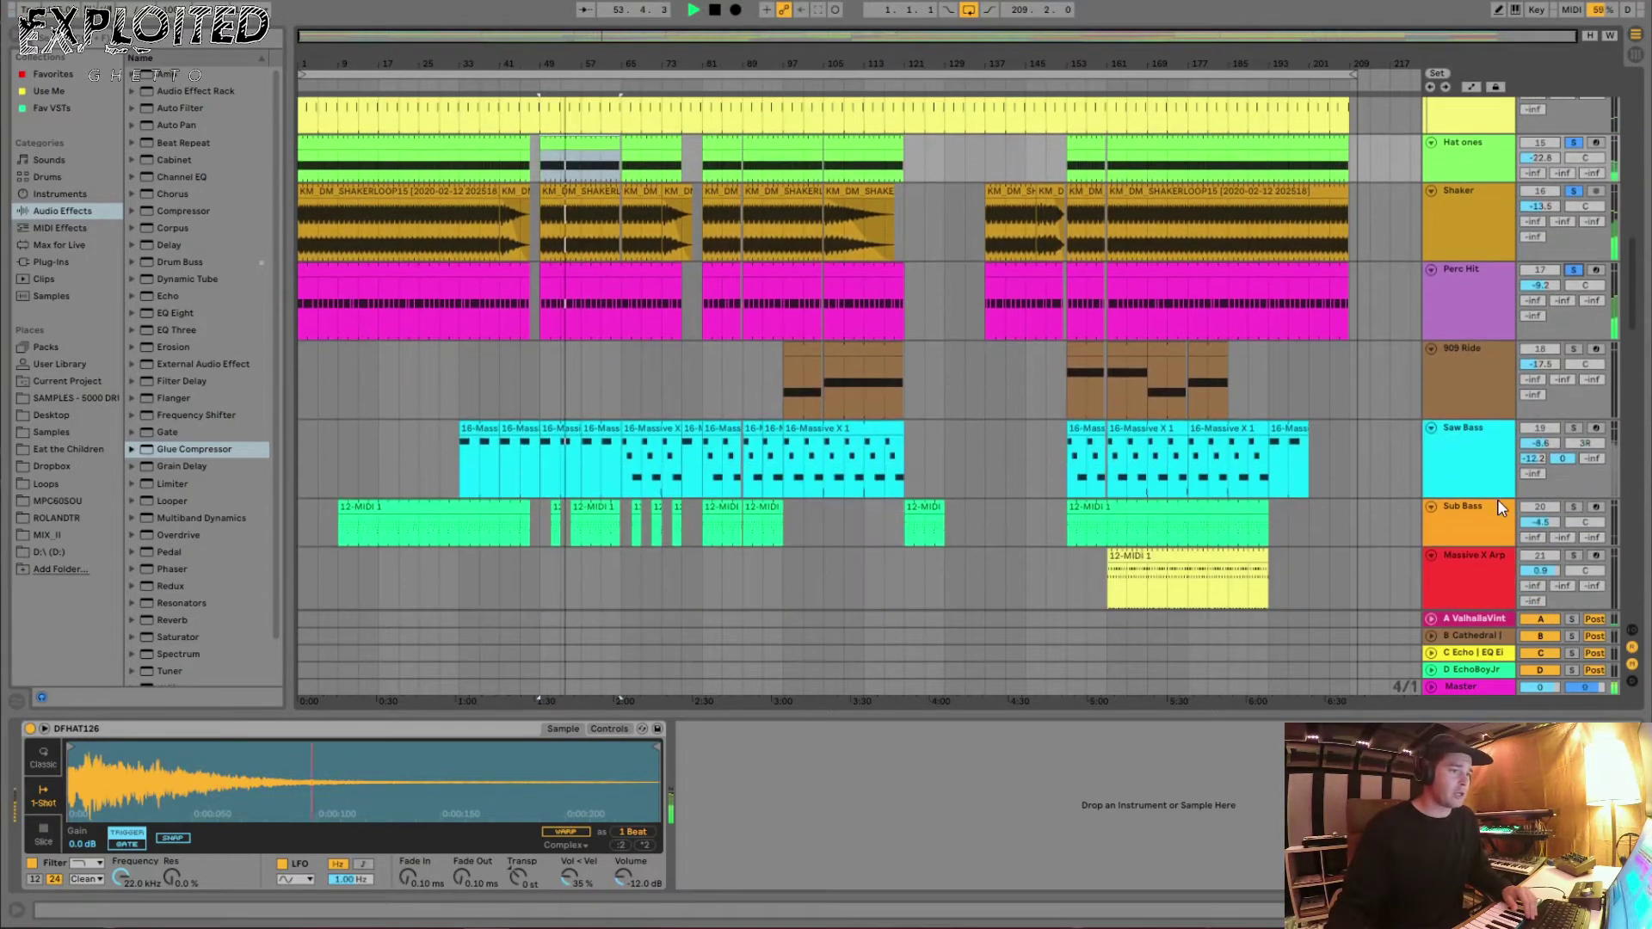
- Select a 909 Ride clip, solo the 909 Ride track, and play from the marker
{"action": "left_click", "coordinate": [874, 390]}
{"action": "left_click", "coordinate": [1573, 349]}
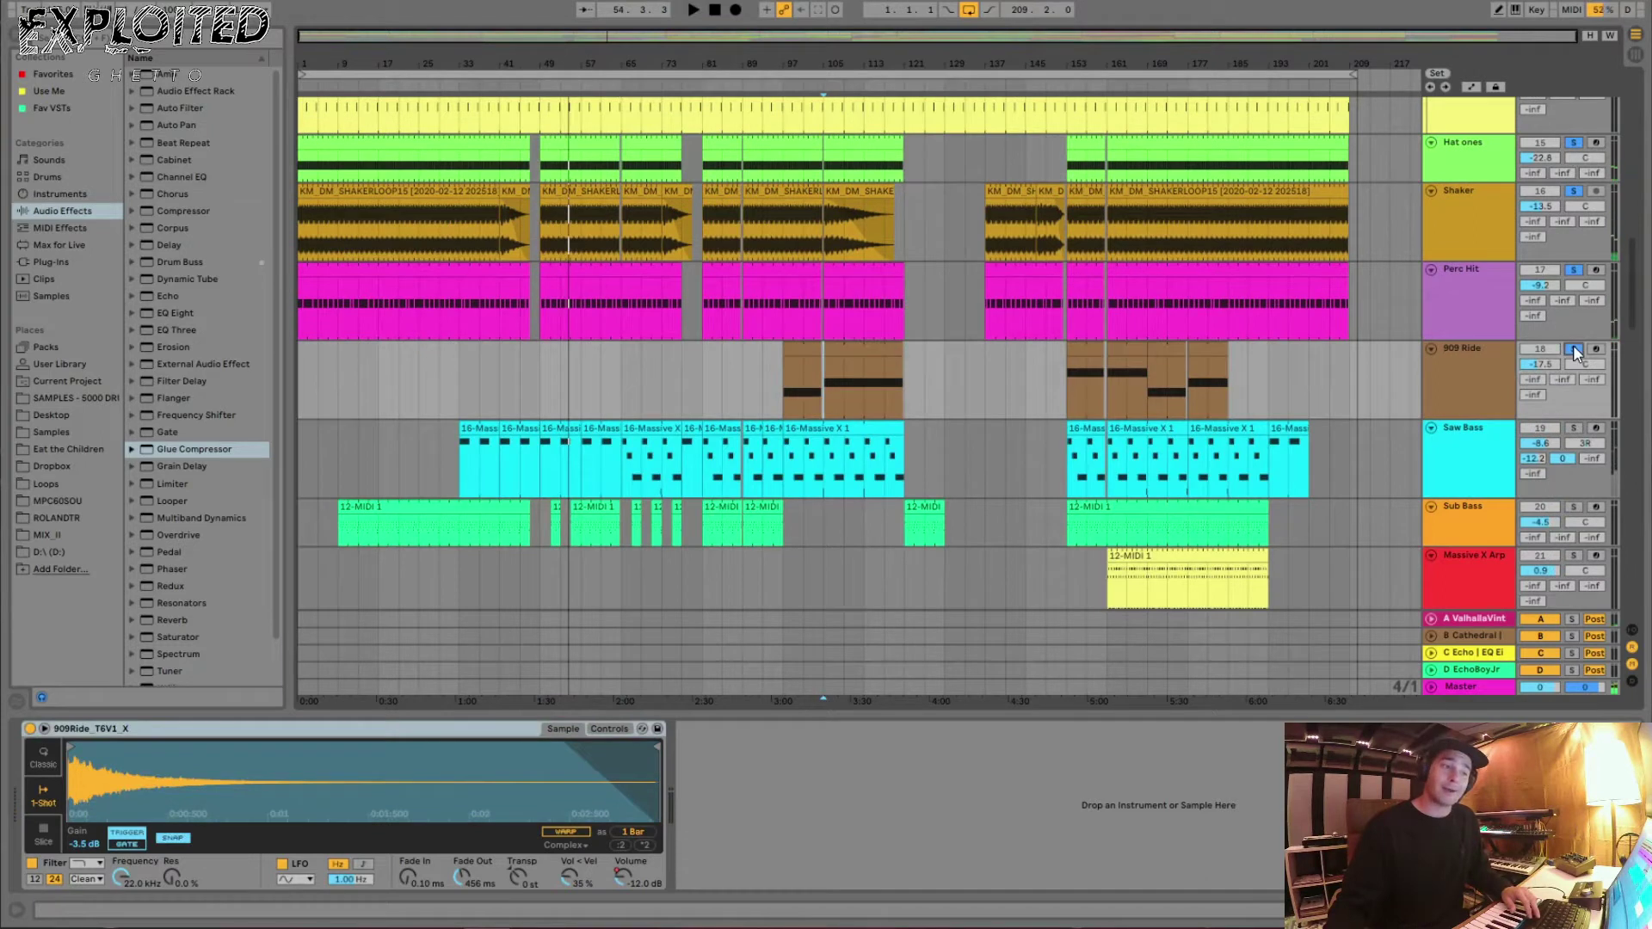
{"action": "key", "text": "space"}
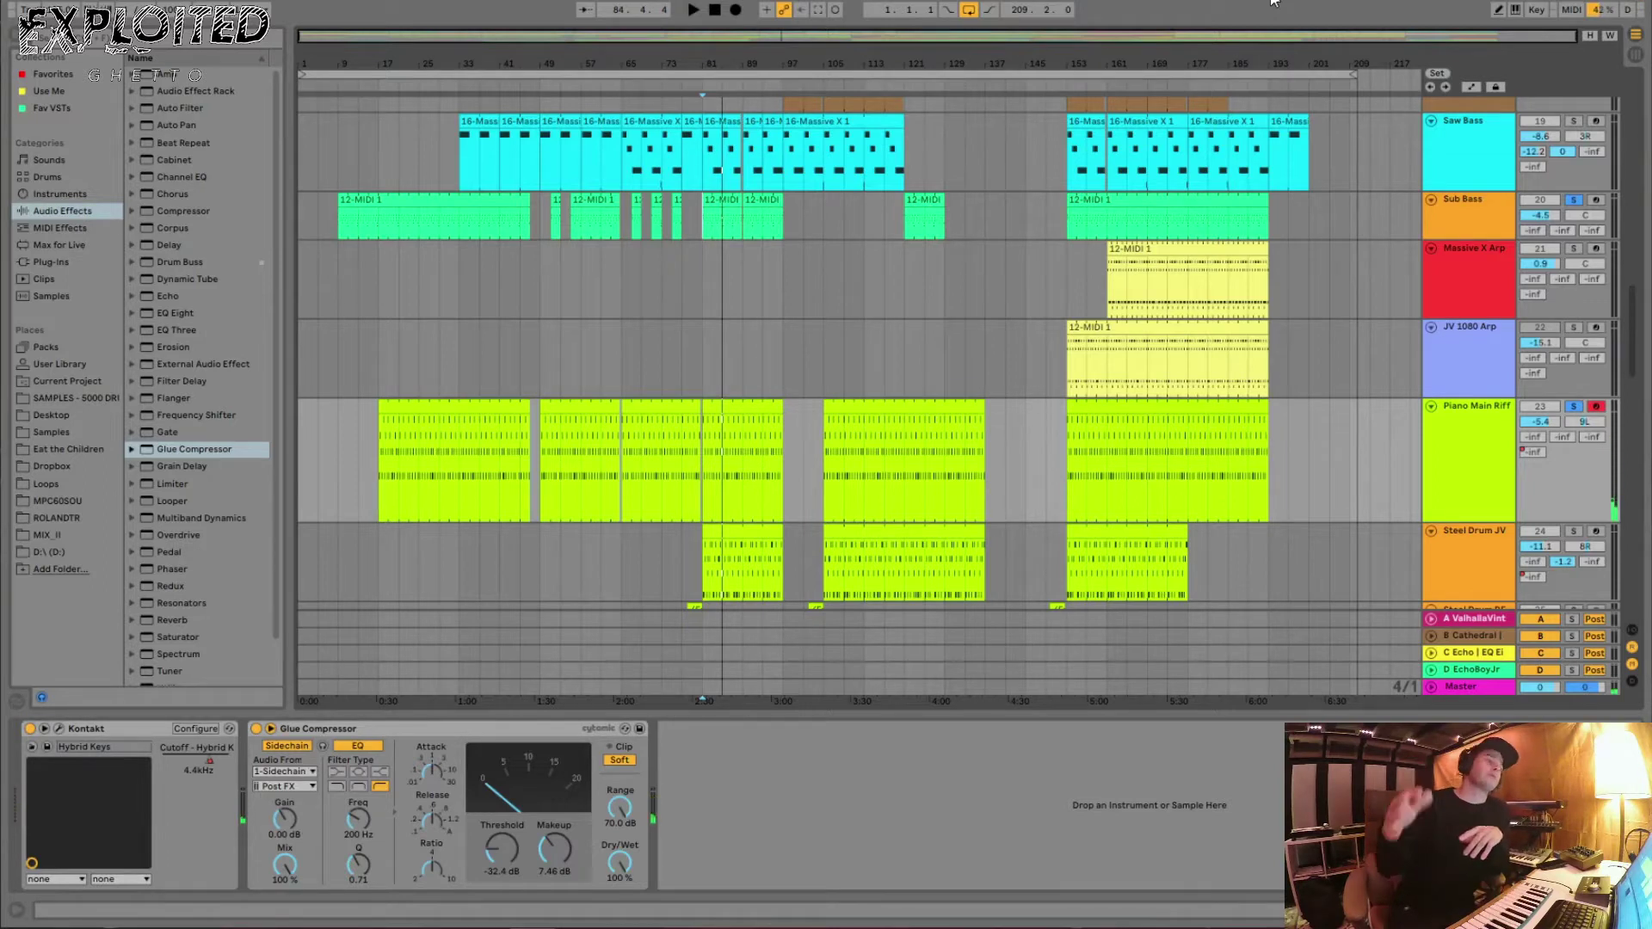
- Play from the insert marker with White noise cut and White Noise C added to the solo
{"action": "scroll", "coordinate": [1538, 302], "scroll_direction": "up", "scroll_amount": 3}
{"action": "scroll", "coordinate": [1560, 308], "scroll_direction": "up", "scroll_amount": 10}
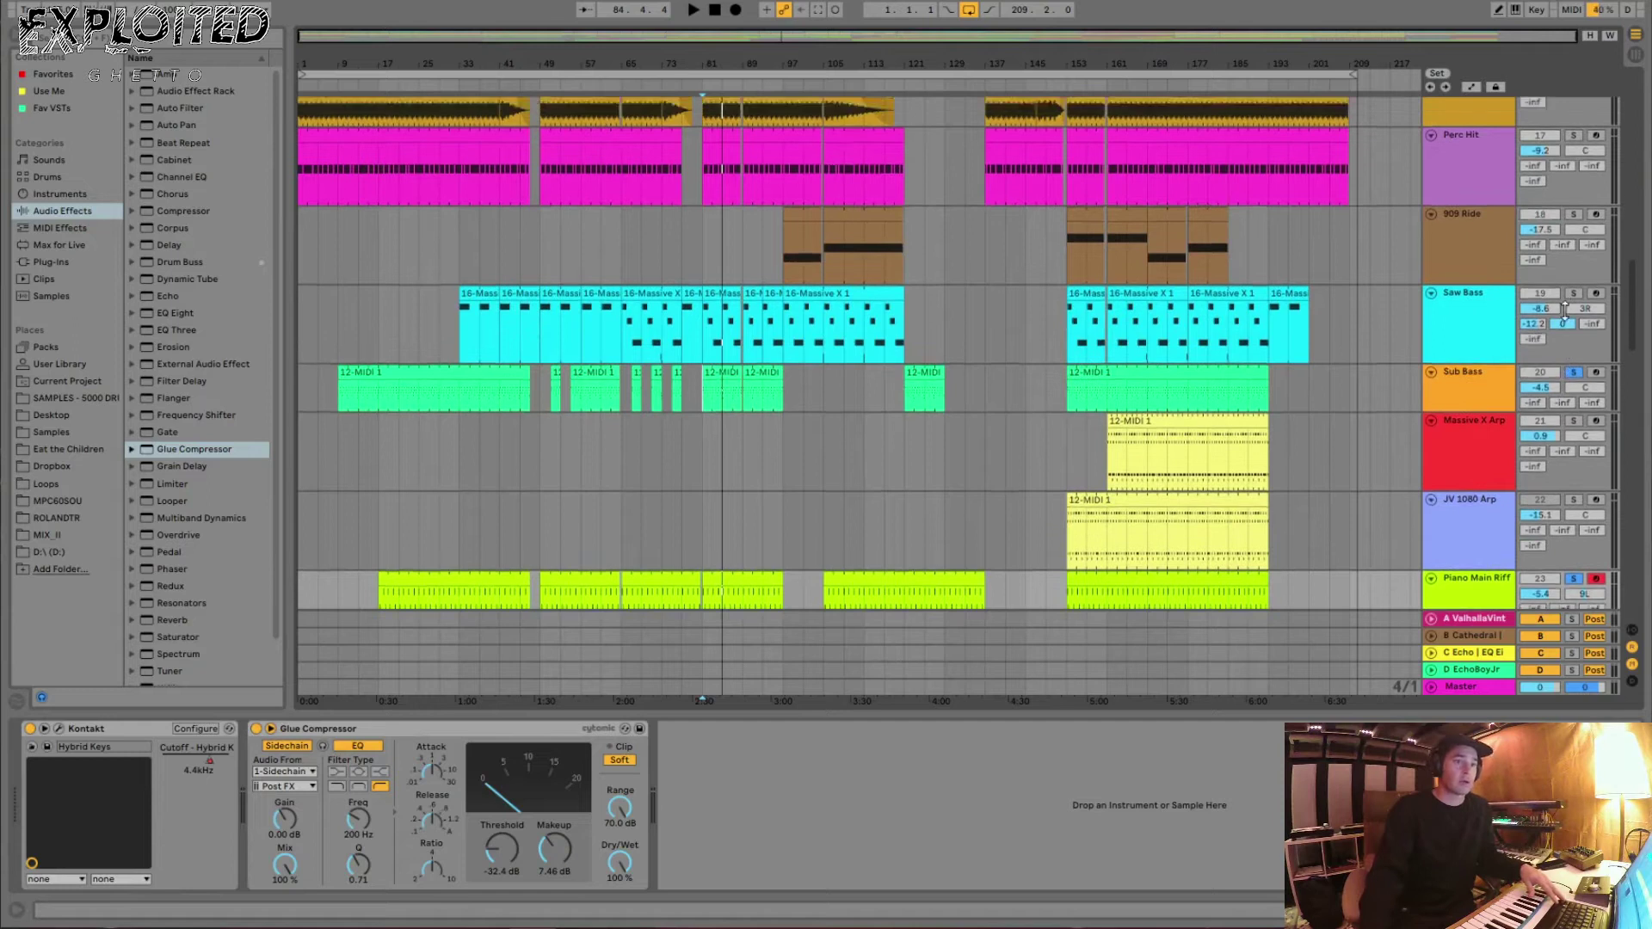
{"action": "key", "text": "space"}
{"action": "scroll", "coordinate": [1563, 187], "scroll_direction": "up", "scroll_amount": 2}
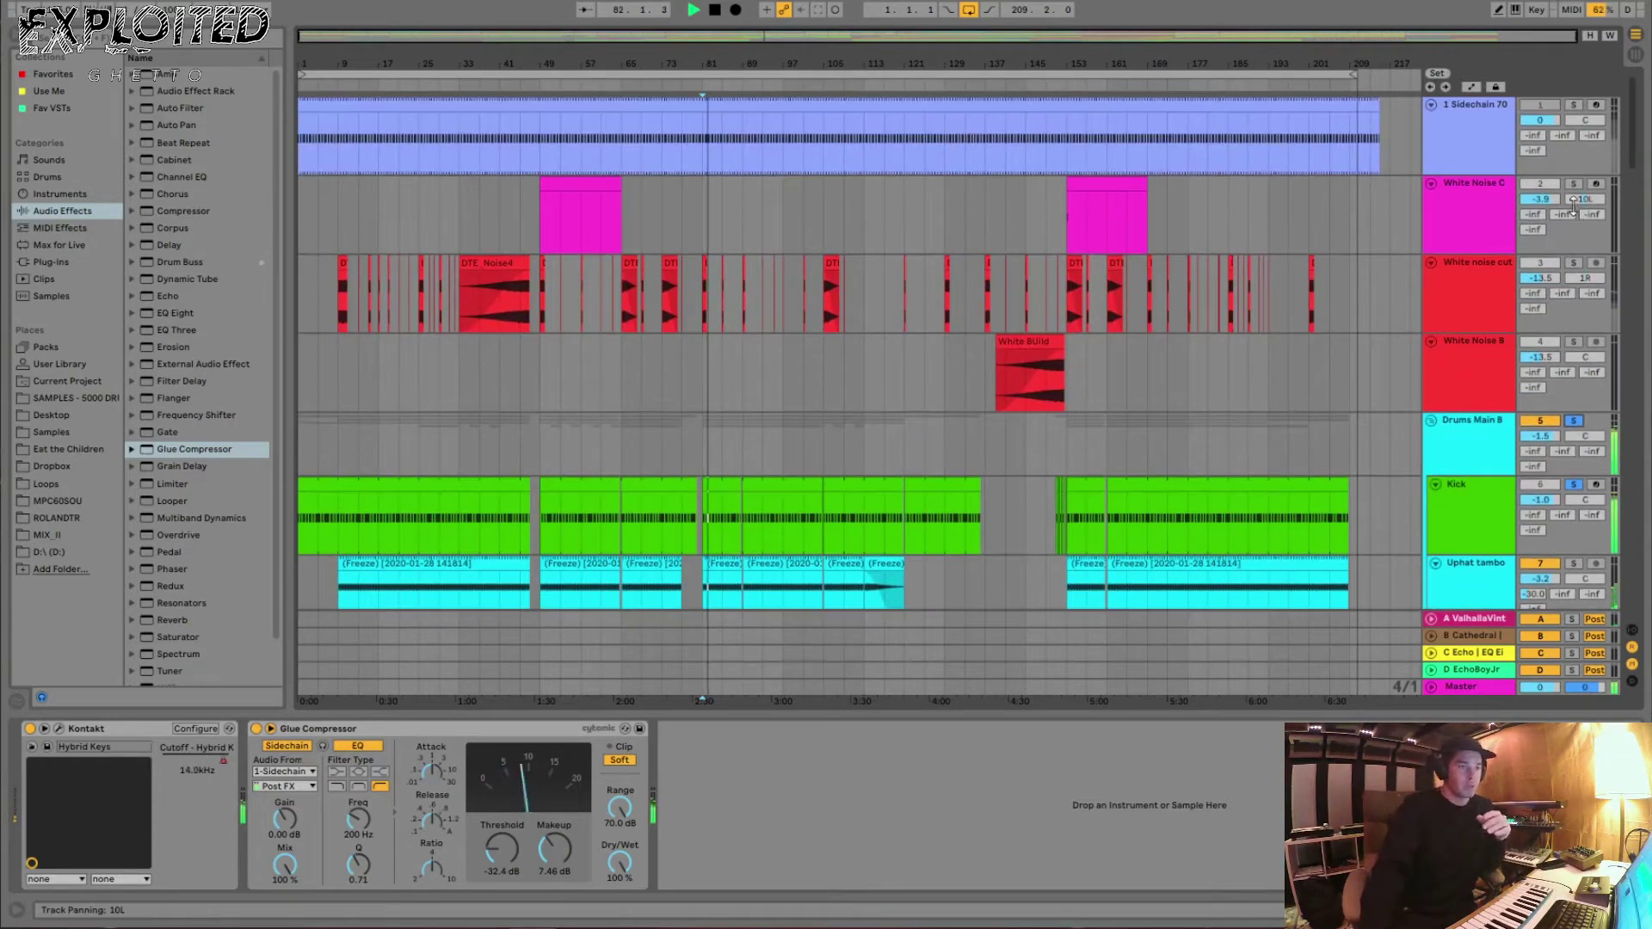
{"action": "left_click", "coordinate": [1564, 260]}
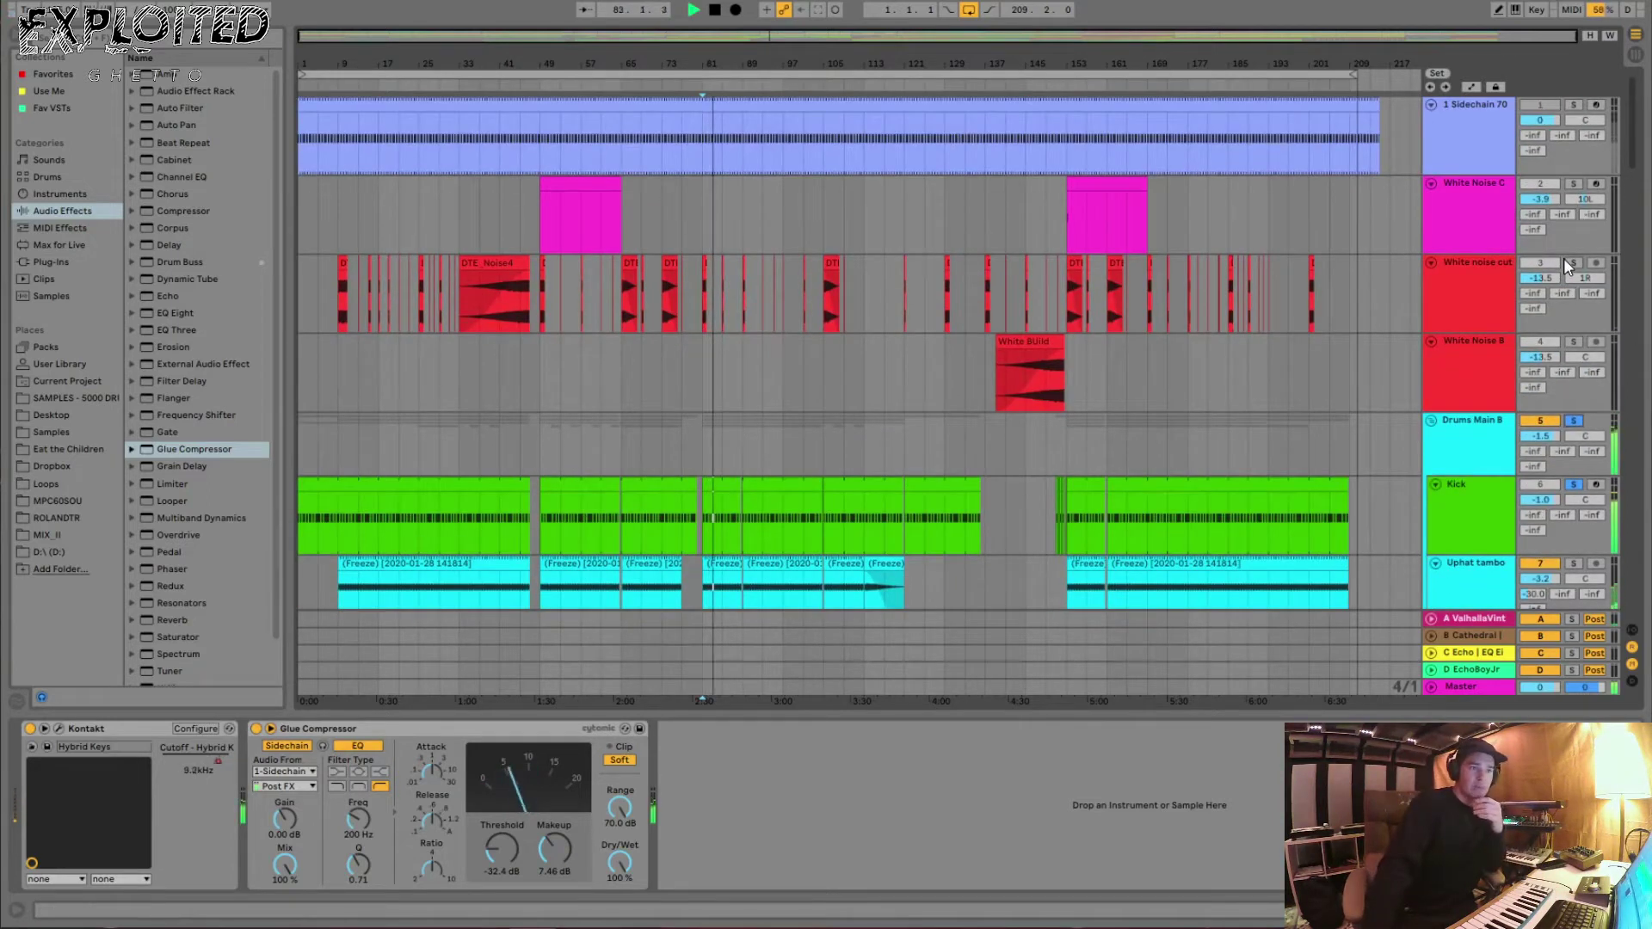
{"action": "left_click", "coordinate": [1571, 184]}
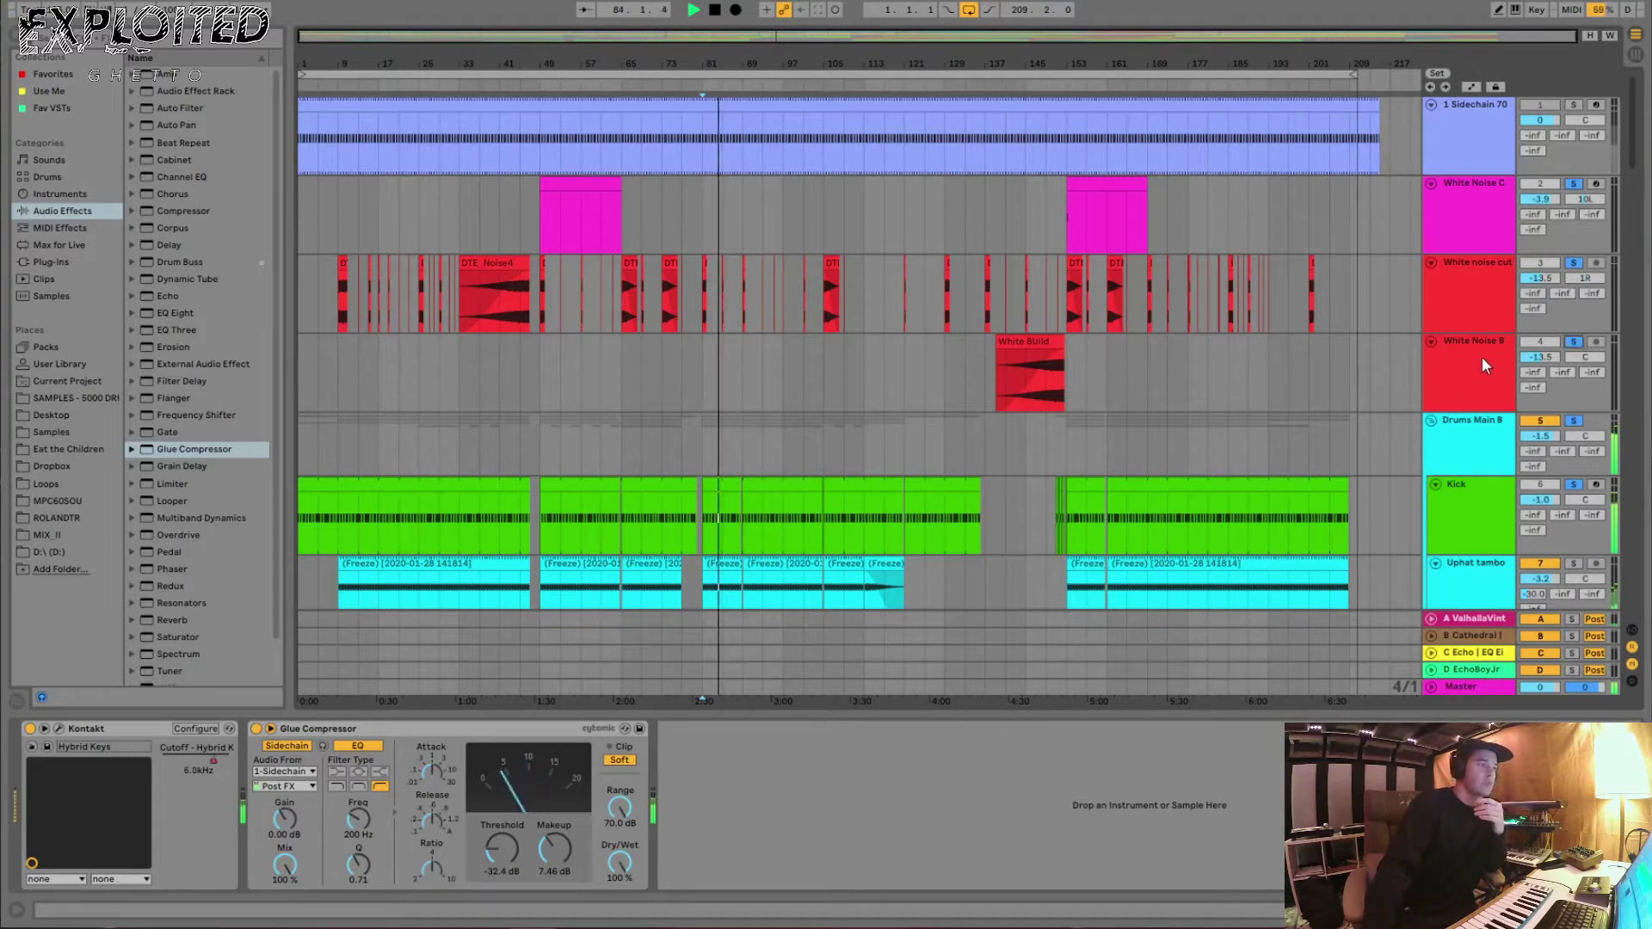
{"action": "scroll", "coordinate": [1482, 351], "scroll_direction": "down", "scroll_amount": 8}
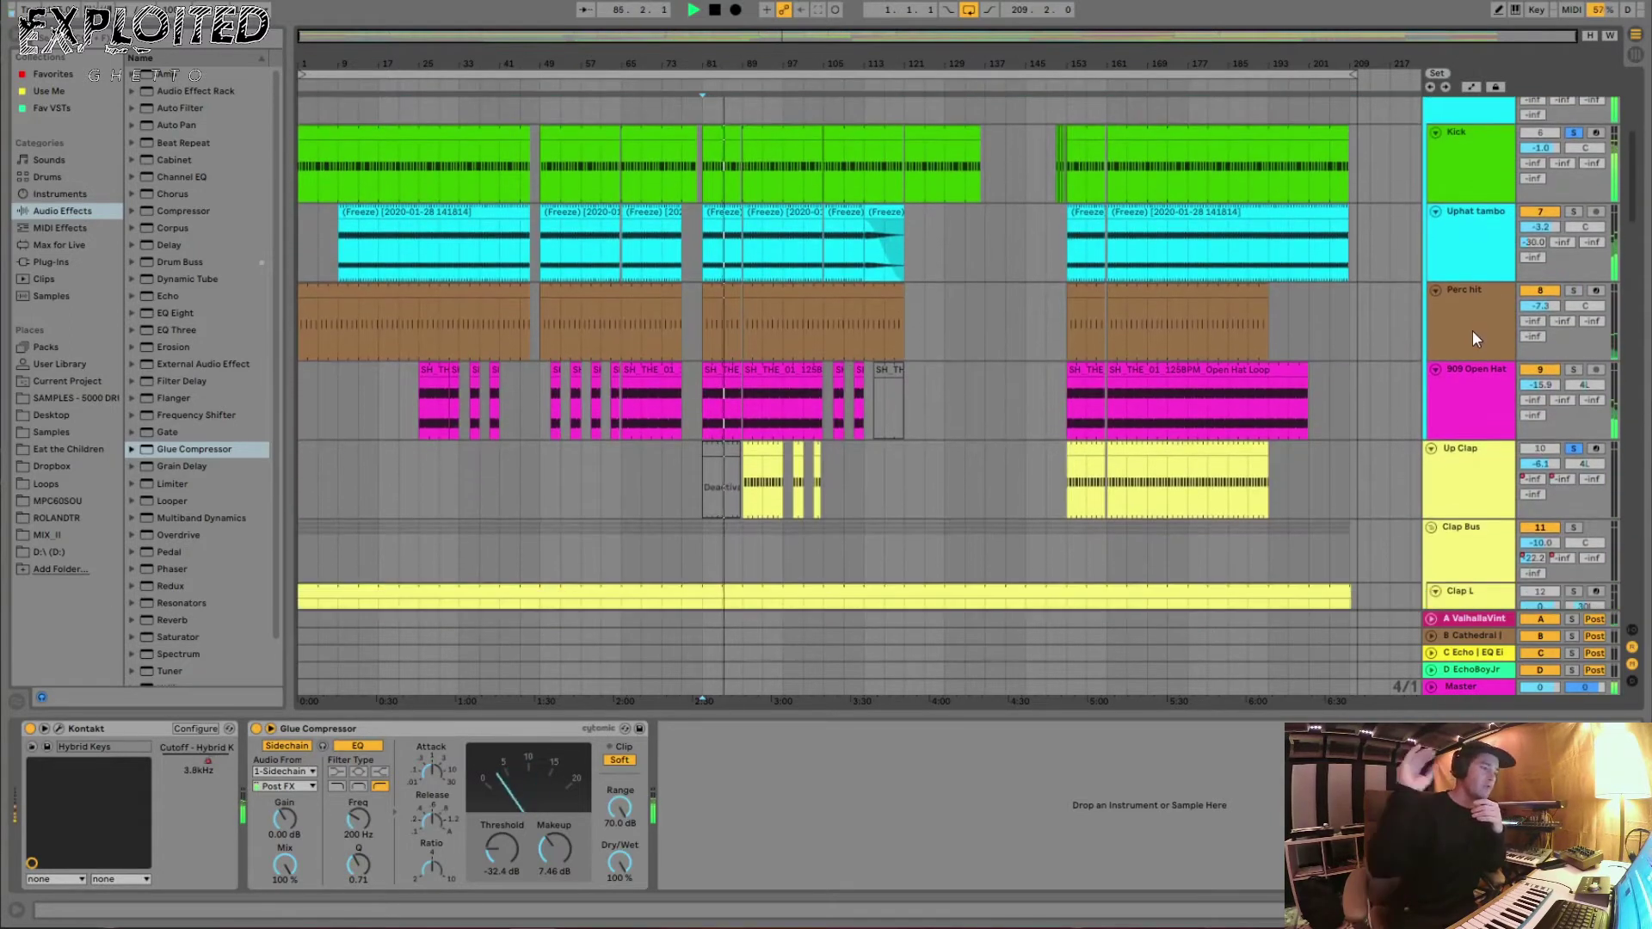
{"action": "scroll", "coordinate": [1454, 388], "scroll_direction": "down", "scroll_amount": 10}
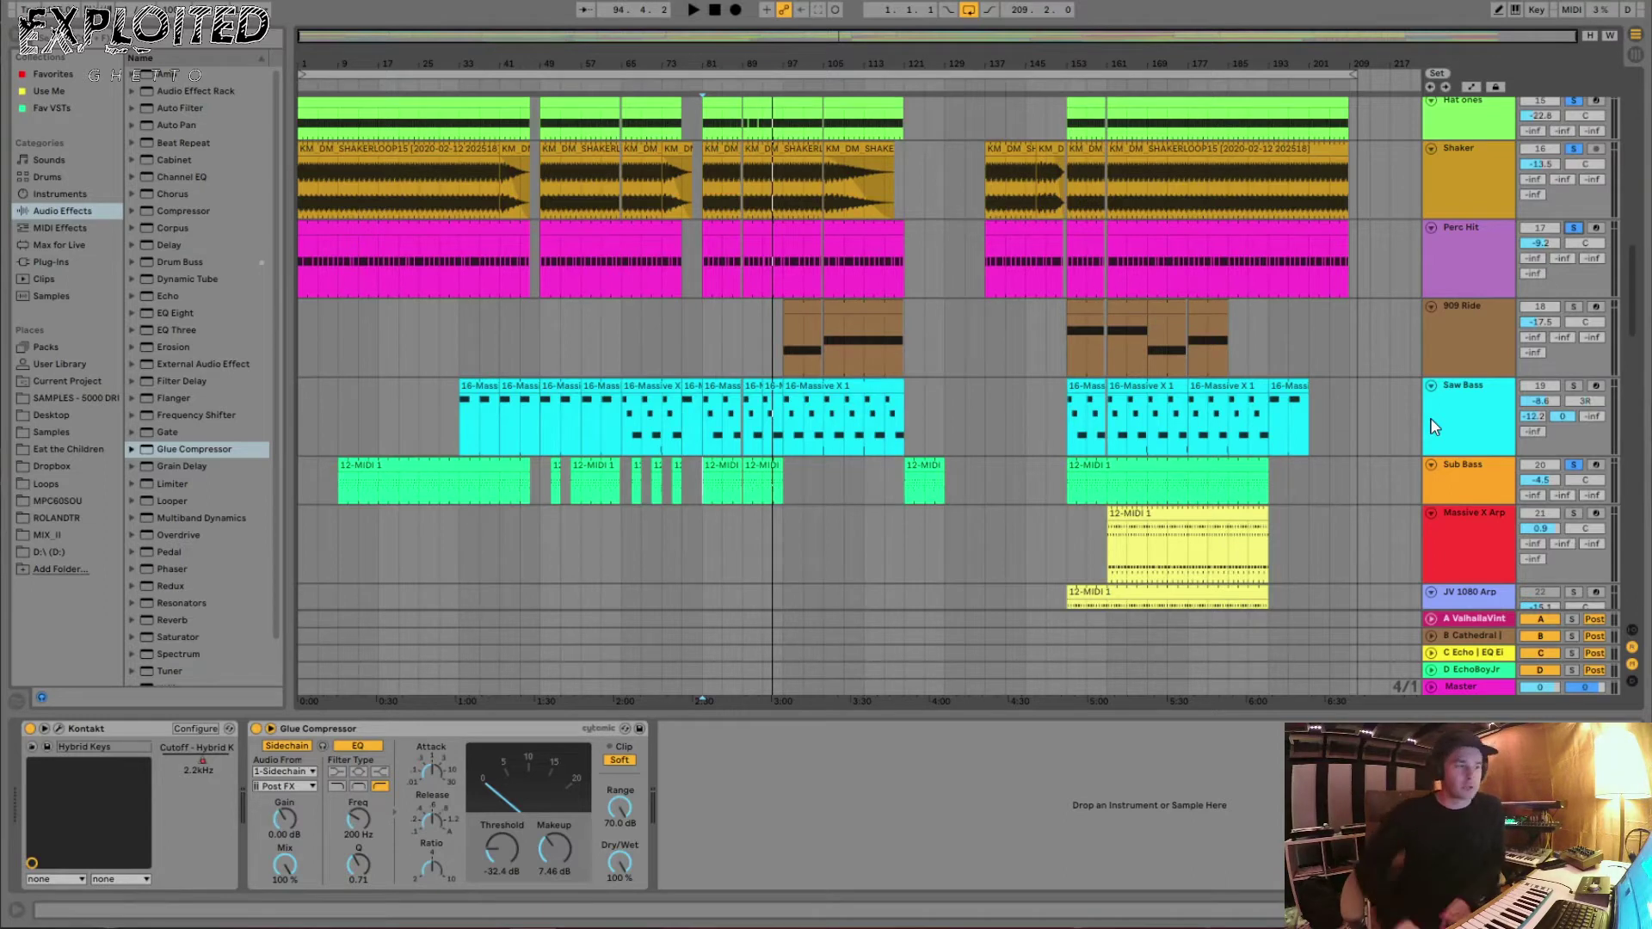
- Set a start point in the low mid 3 lane and play the vocal layers
{"action": "scroll", "coordinate": [1435, 428], "scroll_direction": "down", "scroll_amount": 8}
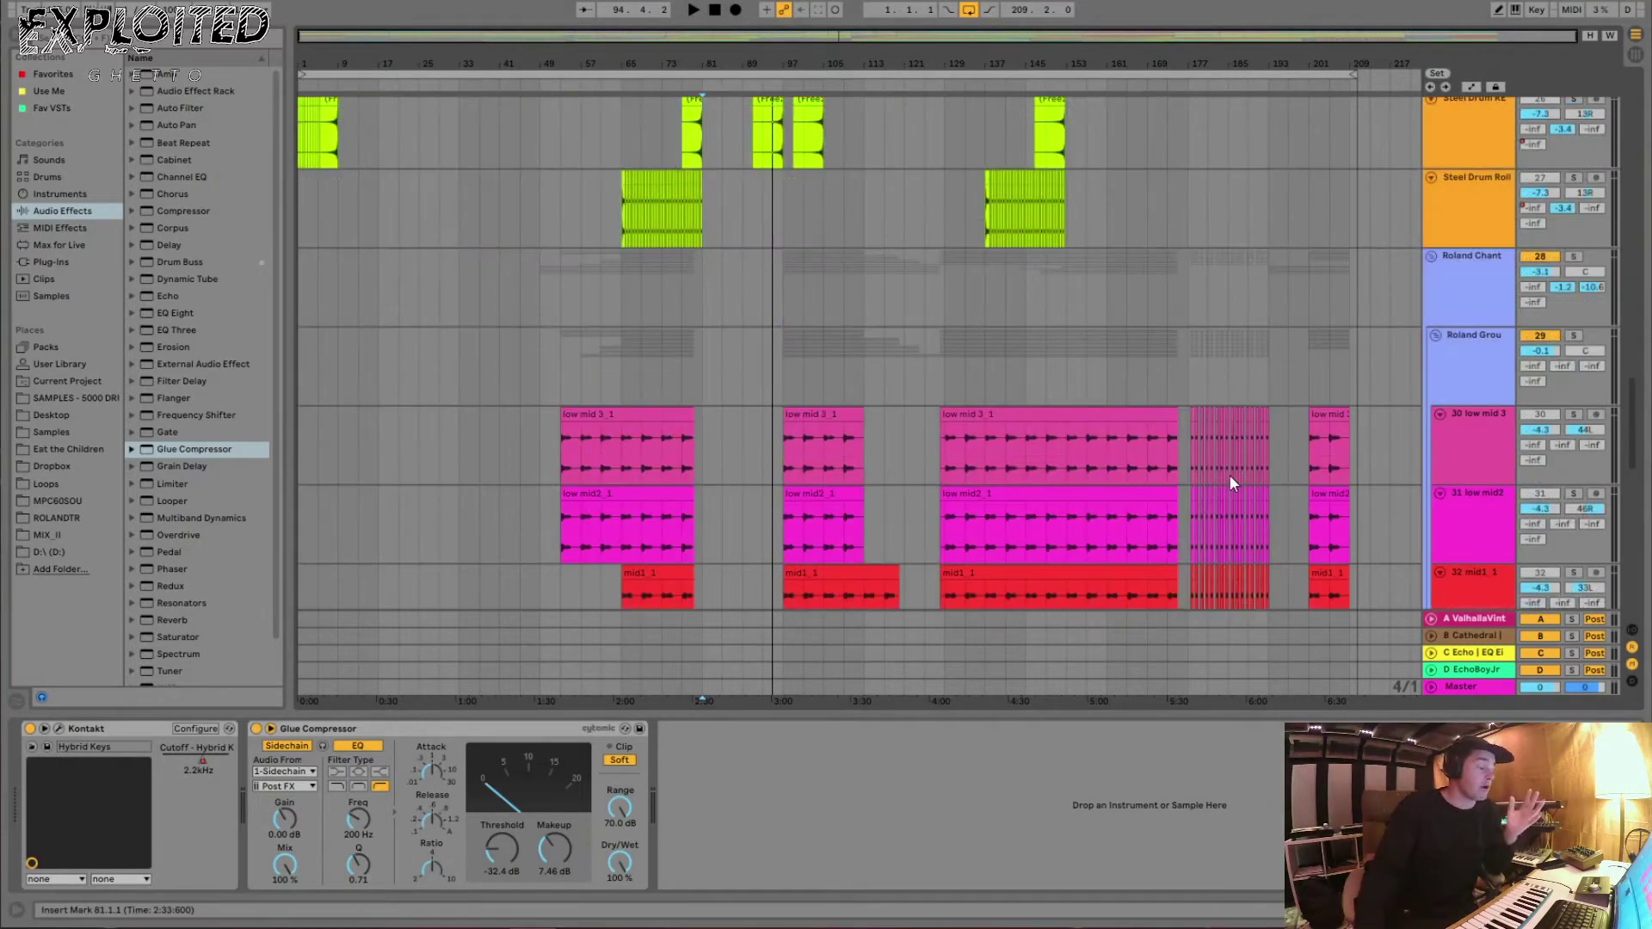
{"action": "scroll", "coordinate": [1088, 492], "scroll_direction": "down", "scroll_amount": 8}
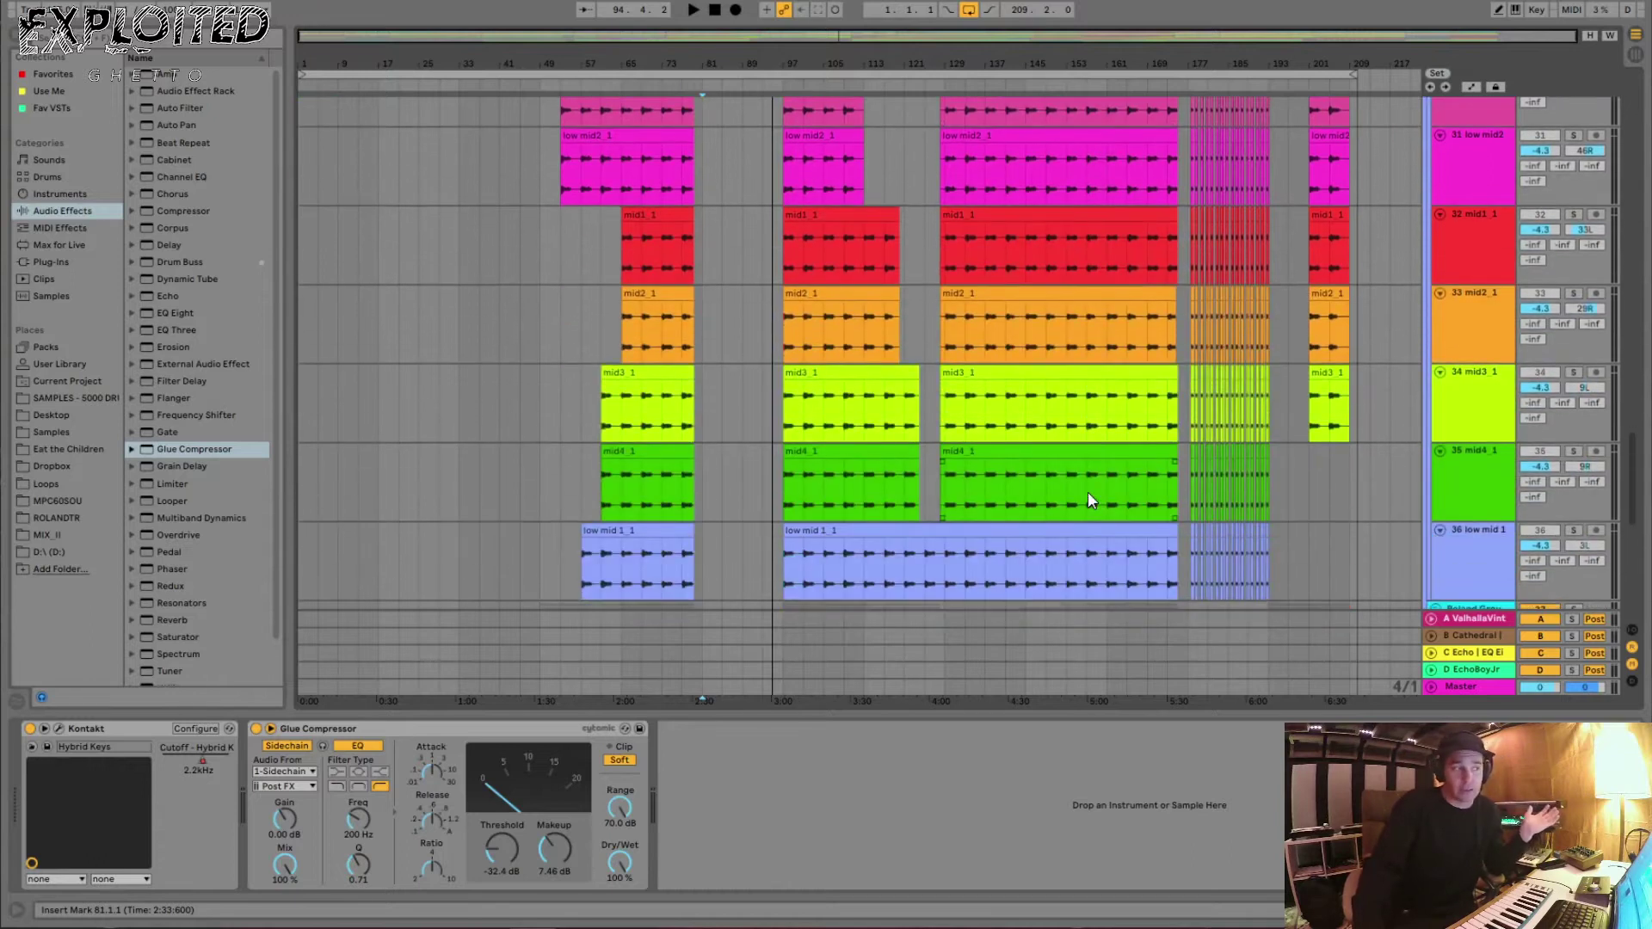
{"action": "scroll", "coordinate": [1087, 492], "scroll_direction": "down", "scroll_amount": 1}
{"action": "scroll", "coordinate": [1087, 492], "scroll_direction": "up", "scroll_amount": 10}
{"action": "left_click", "coordinate": [600, 431]}
{"action": "key", "text": "space"}
{"action": "scroll", "coordinate": [1541, 402], "scroll_direction": "down", "scroll_amount": 4}
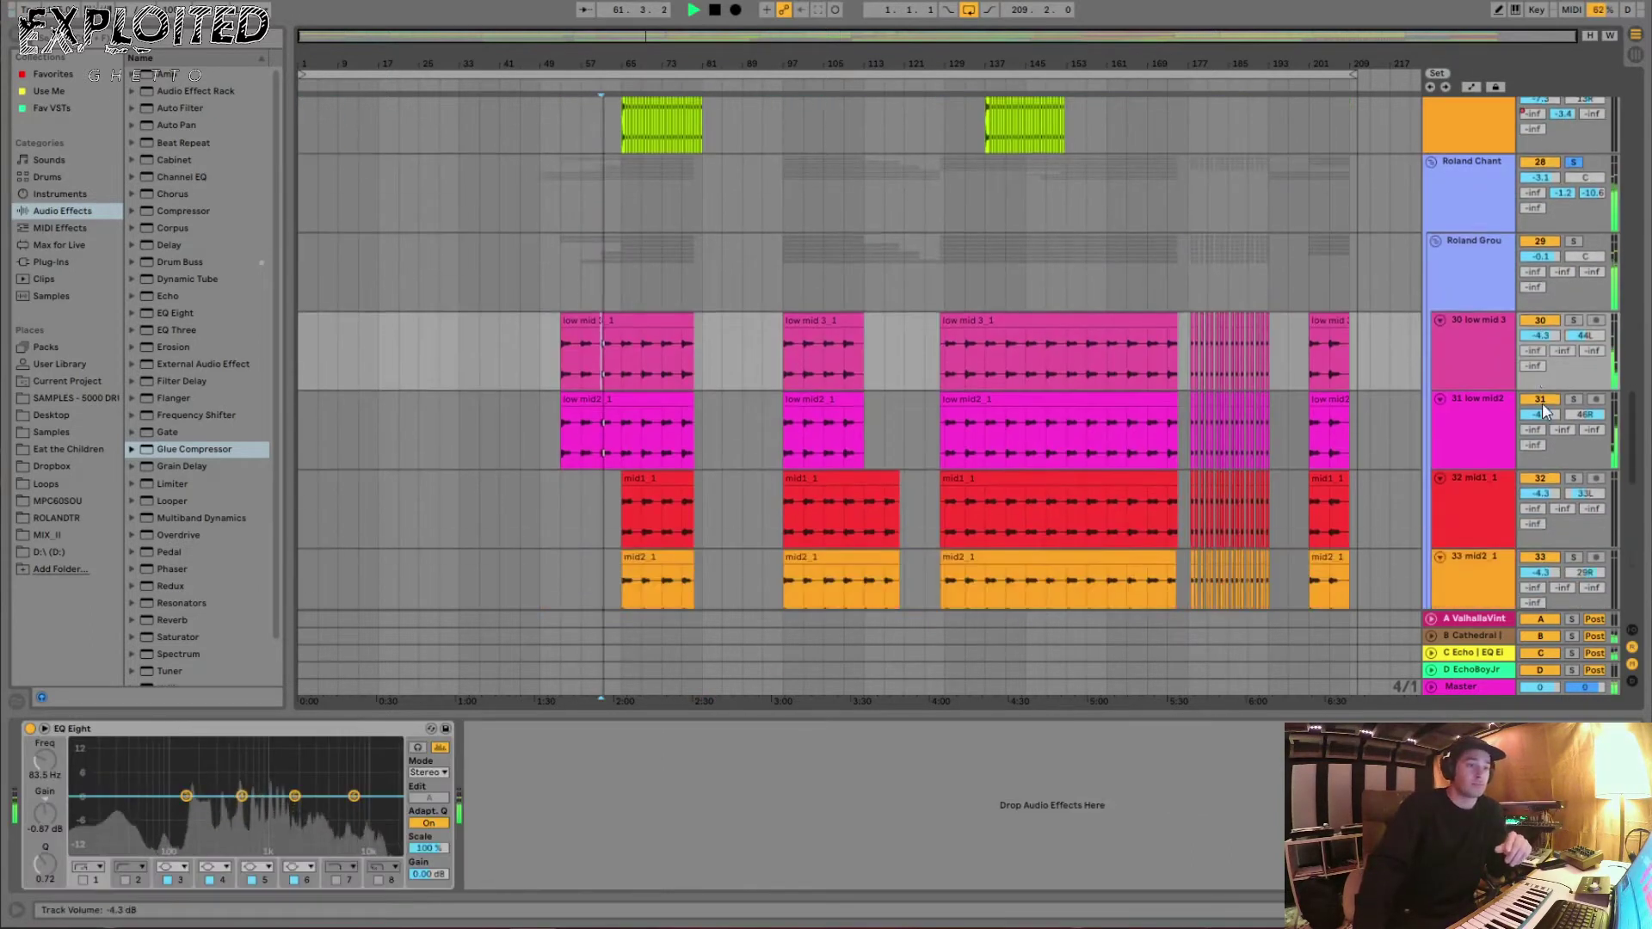
{"action": "scroll", "coordinate": [1480, 406], "scroll_direction": "down", "scroll_amount": 8}
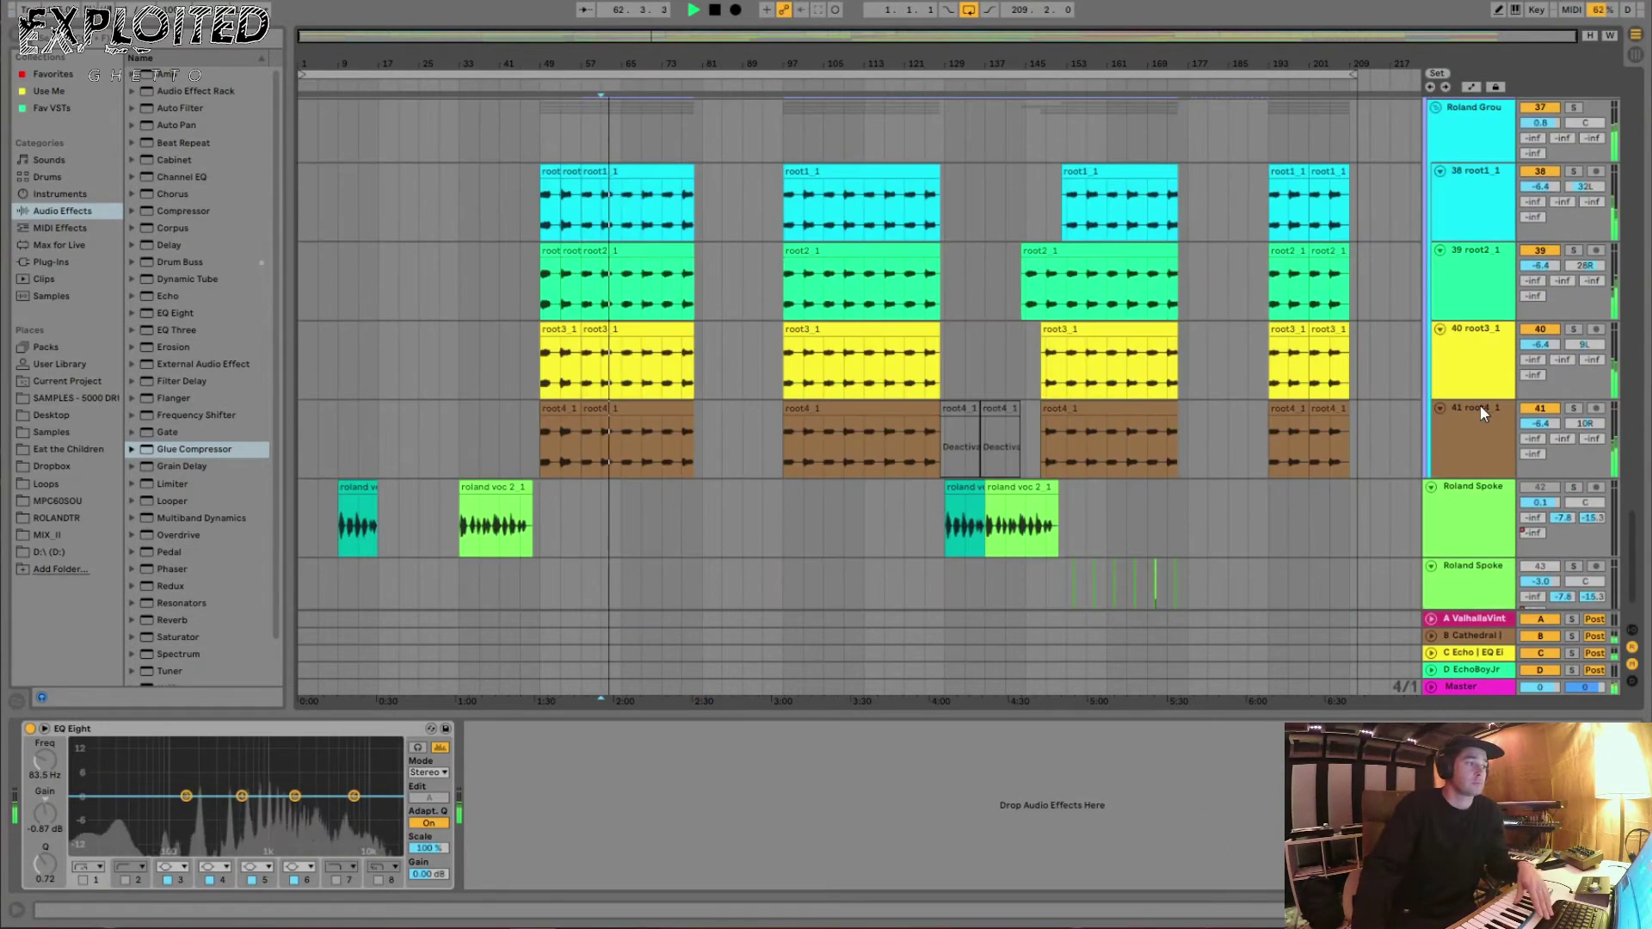
{"action": "scroll", "coordinate": [1475, 344], "scroll_direction": "up", "scroll_amount": 3}
{"action": "scroll", "coordinate": [1475, 312], "scroll_direction": "down", "scroll_amount": 1}
{"action": "scroll", "coordinate": [1474, 420], "scroll_direction": "up", "scroll_amount": 3}
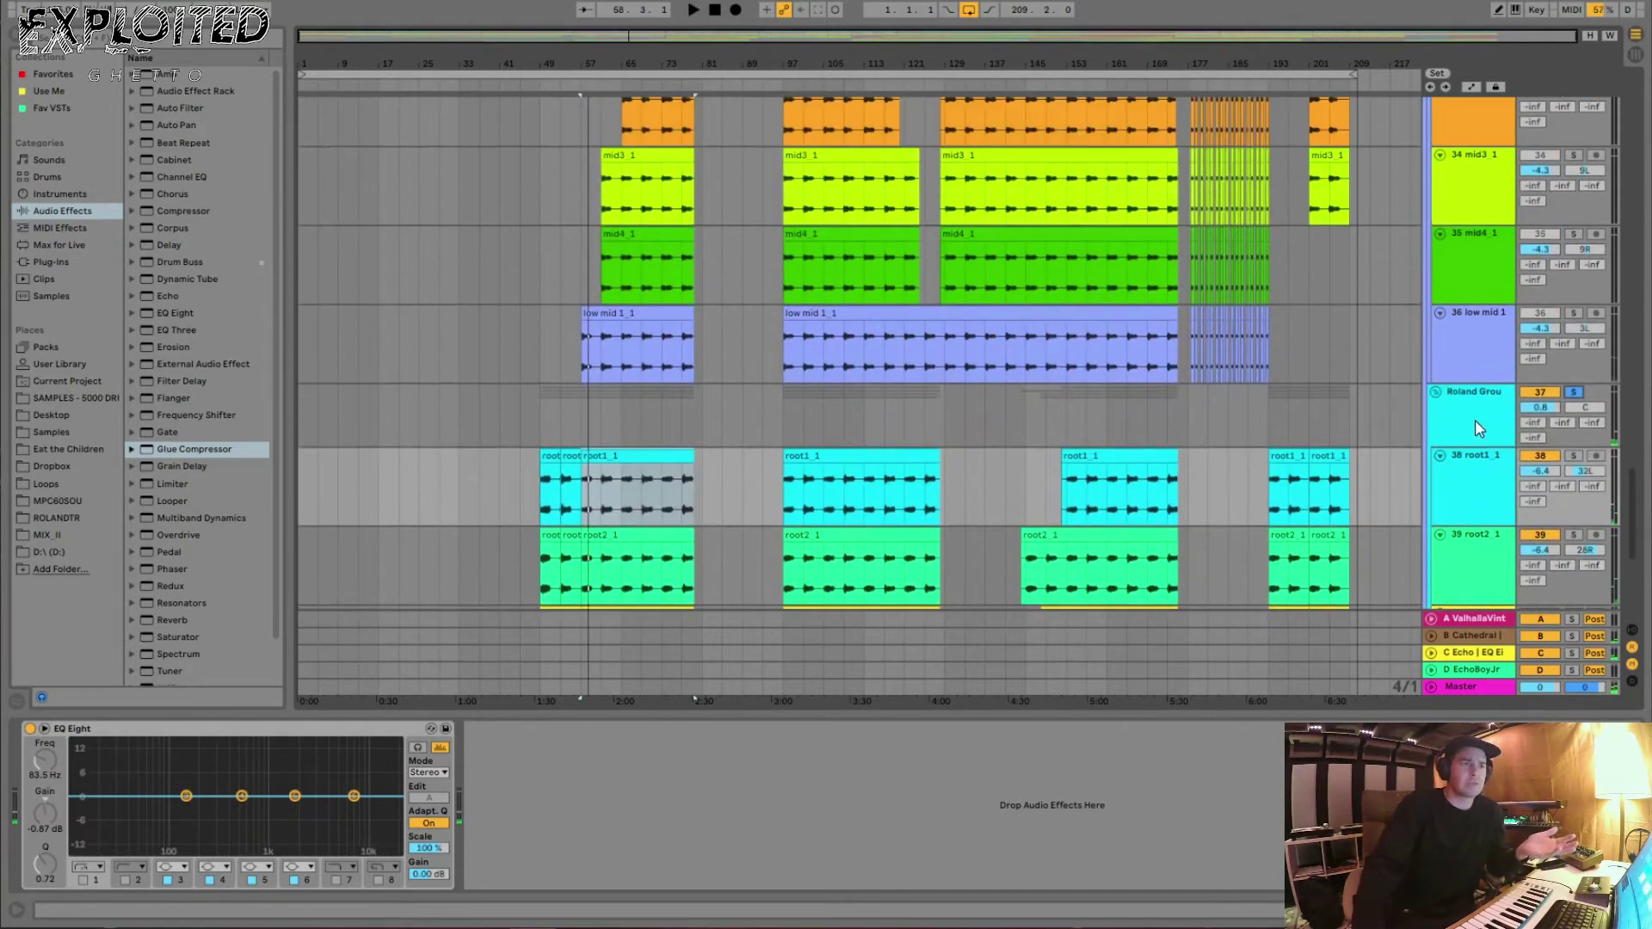
{"action": "scroll", "coordinate": [1476, 413], "scroll_direction": "up", "scroll_amount": 3}
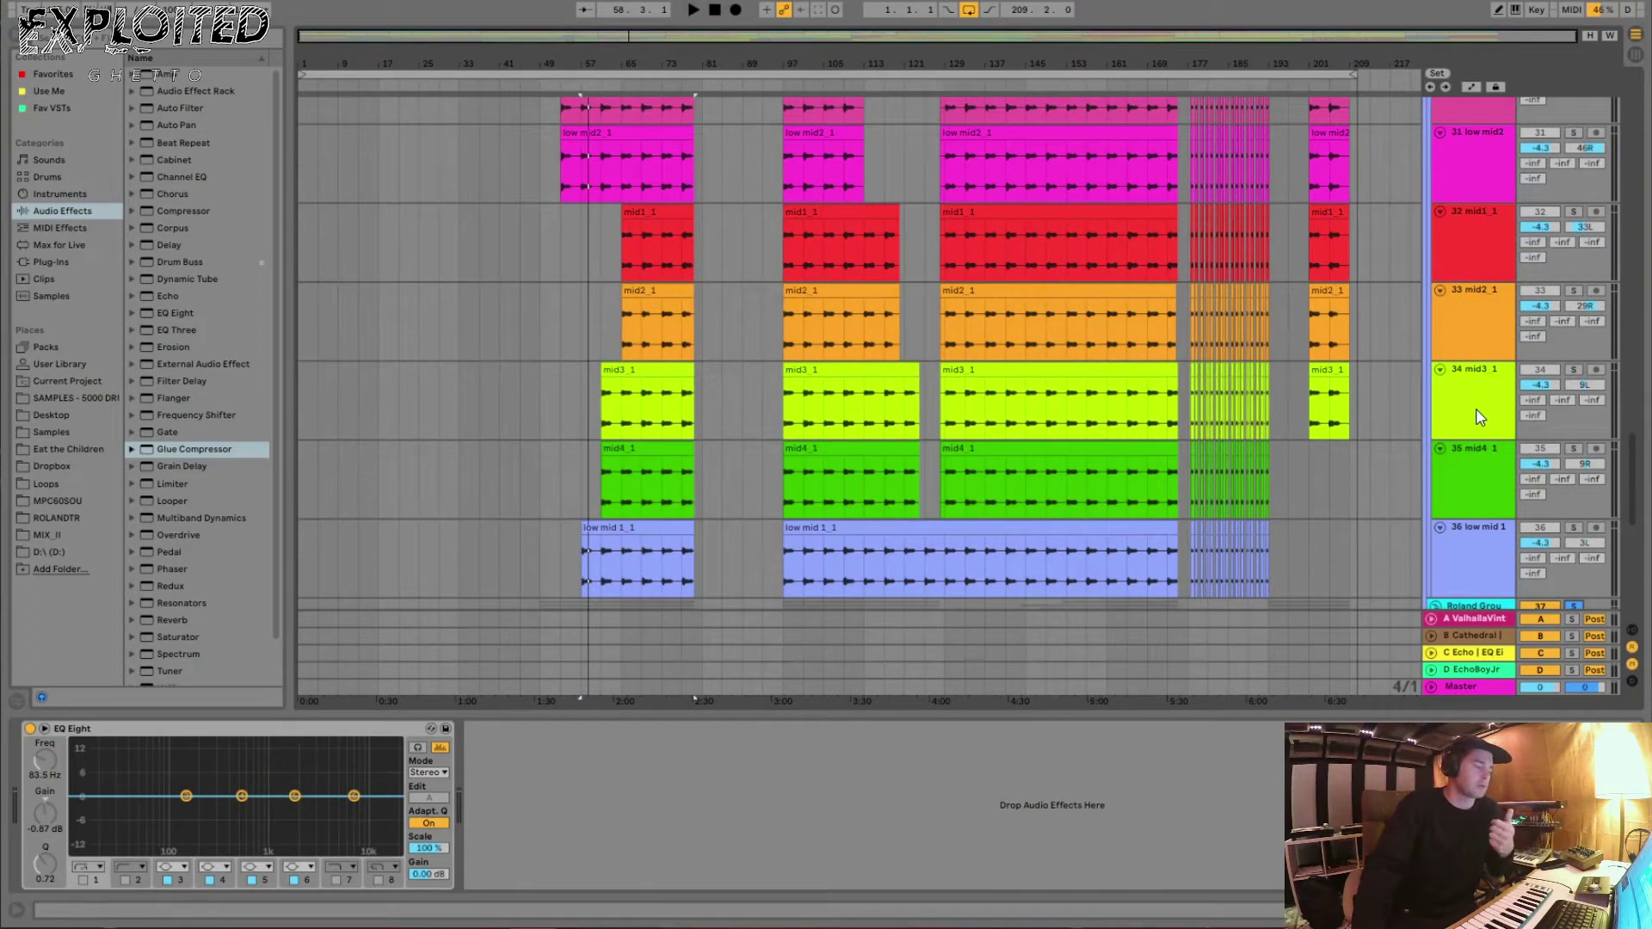
{"action": "scroll", "coordinate": [1480, 416], "scroll_direction": "up", "scroll_amount": 3}
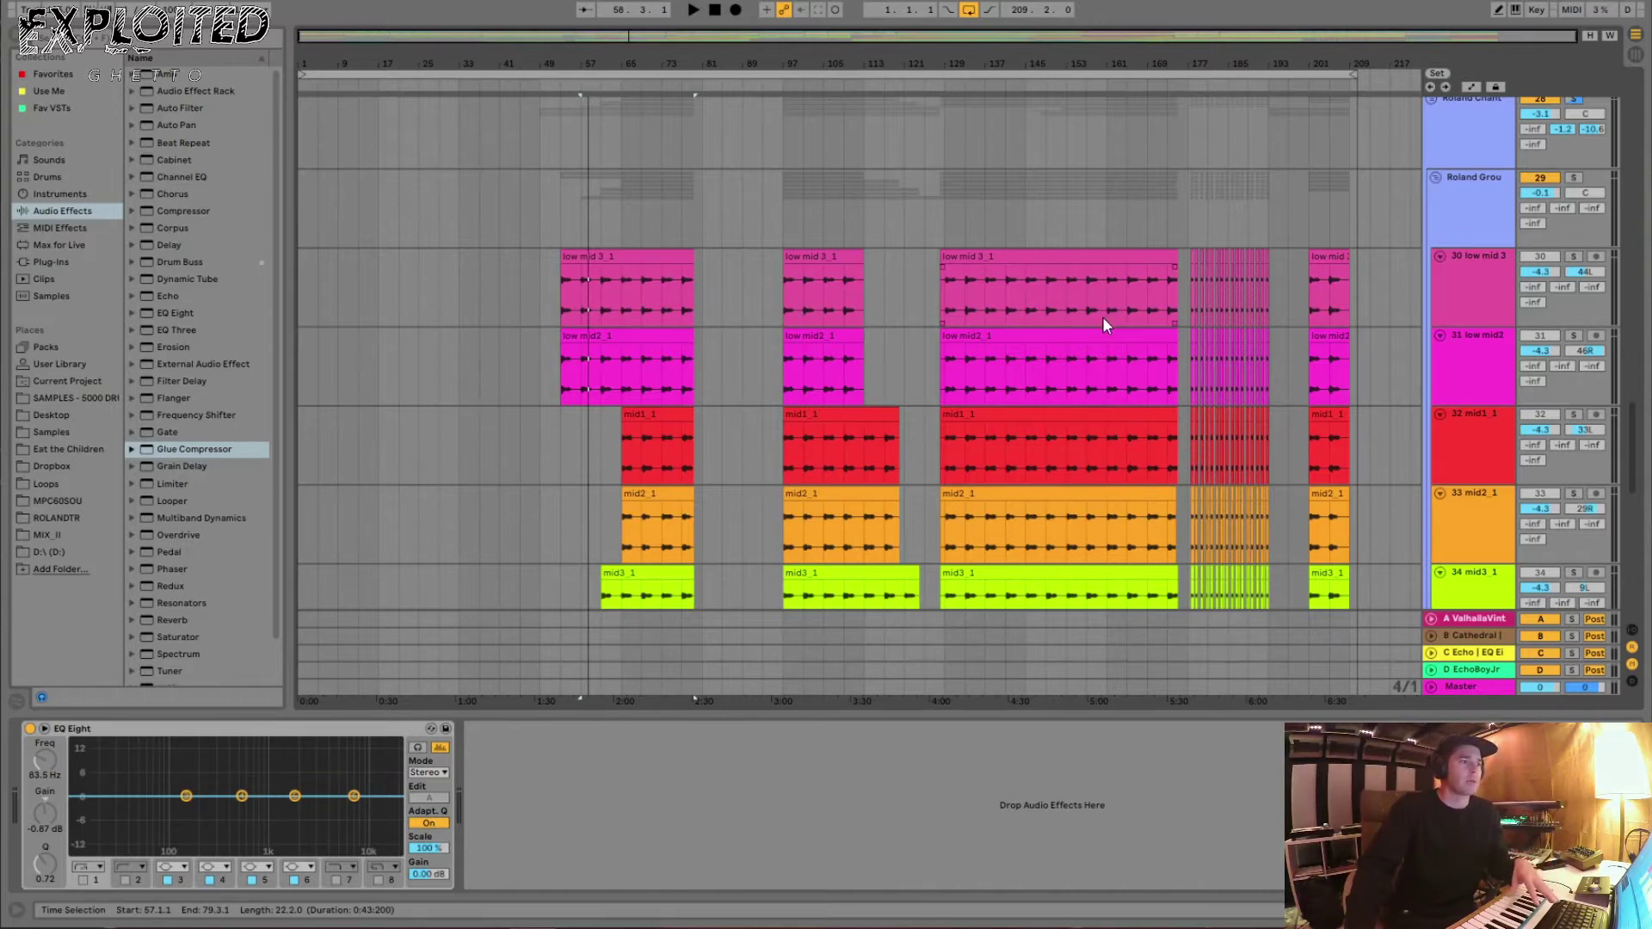
- Restart playback of the low mid and mid1–mid3 layers from bar 97
{"action": "scroll", "coordinate": [864, 316], "scroll_direction": "down", "scroll_amount": 1}
{"action": "left_click", "coordinate": [785, 284]}
{"action": "key", "text": "space"}
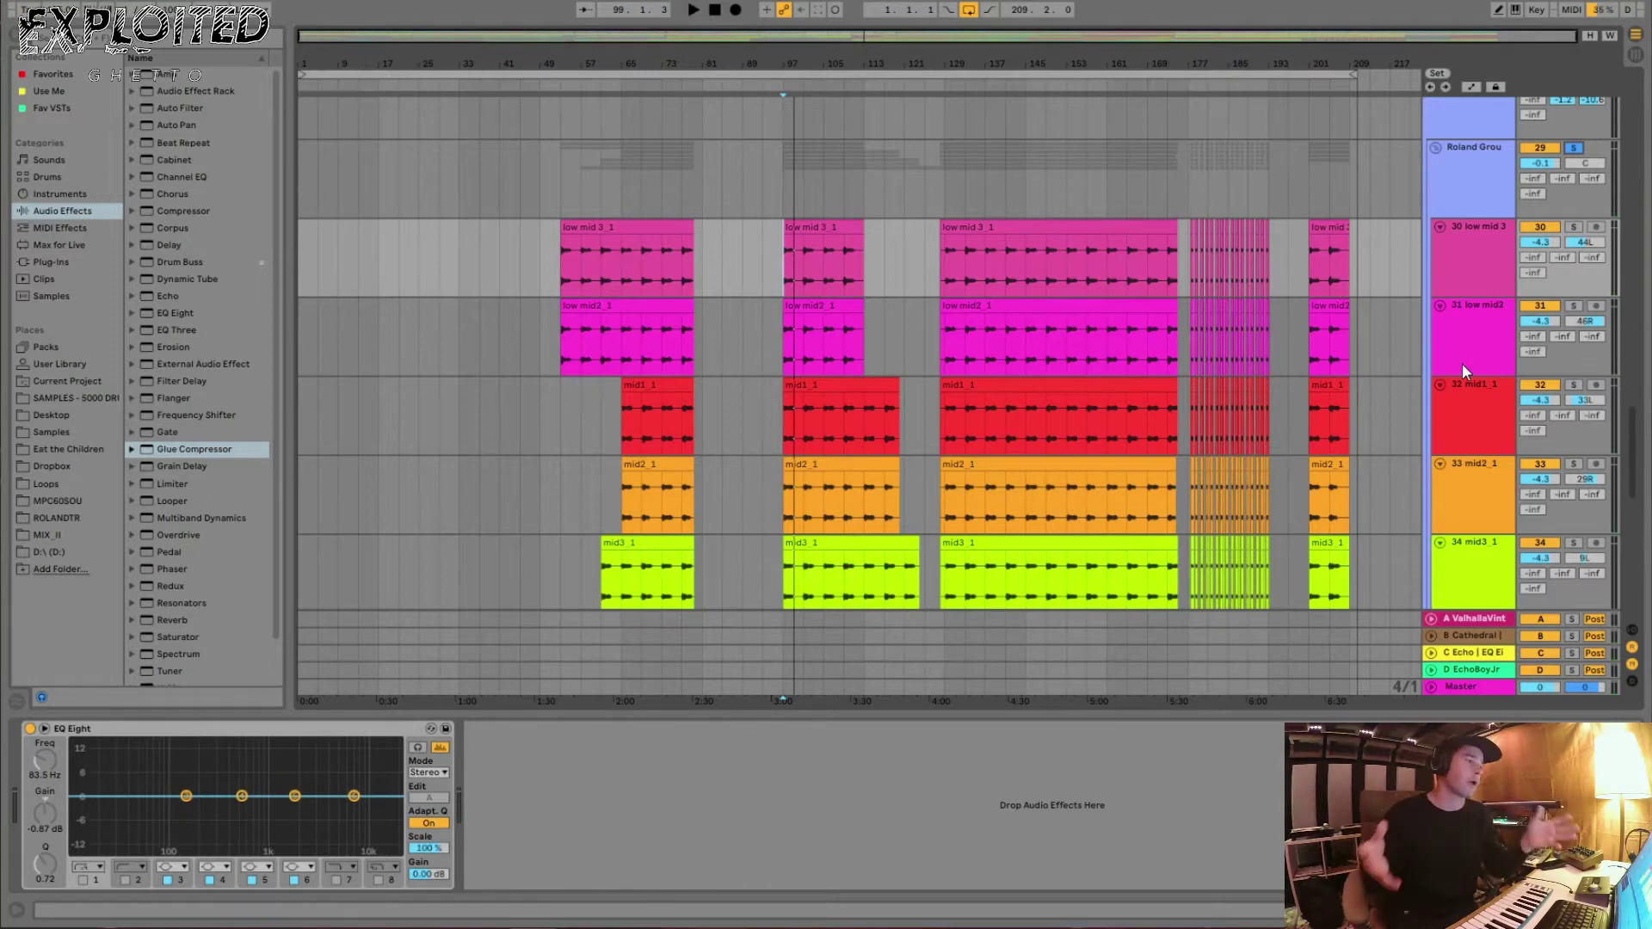
{"action": "scroll", "coordinate": [1491, 328], "scroll_direction": "down", "scroll_amount": 10}
{"action": "scroll", "coordinate": [1490, 328], "scroll_direction": "down", "scroll_amount": 8}
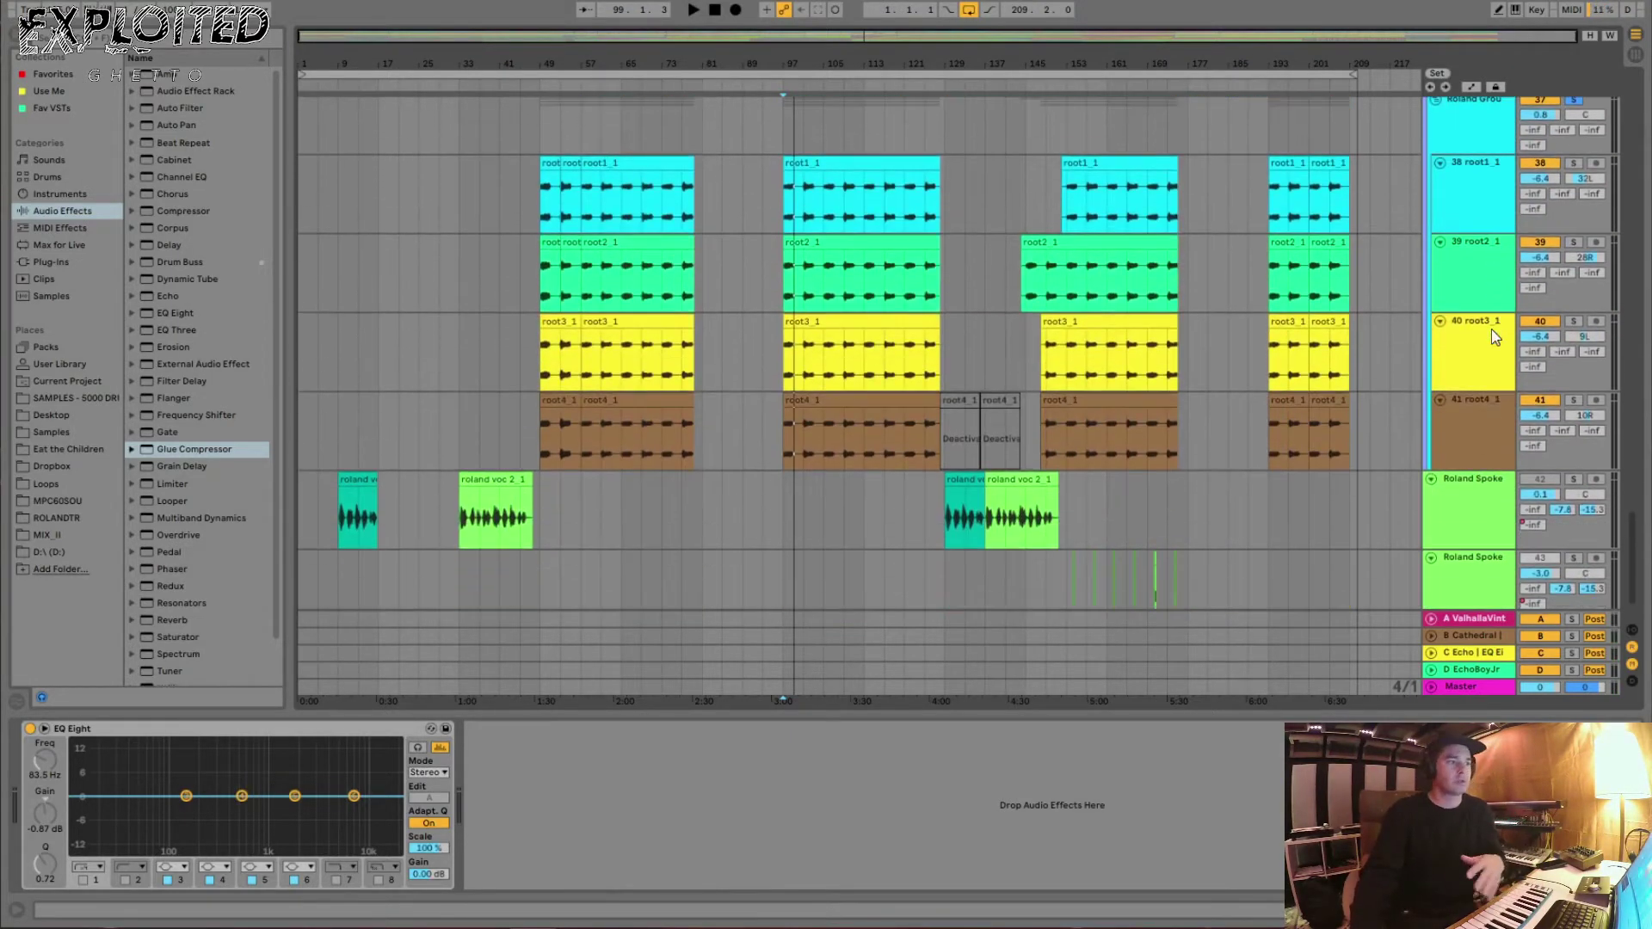
- Select Roland Spoke and play it from bar 33, just before roland voc 2
{"action": "left_click", "coordinate": [943, 516]}
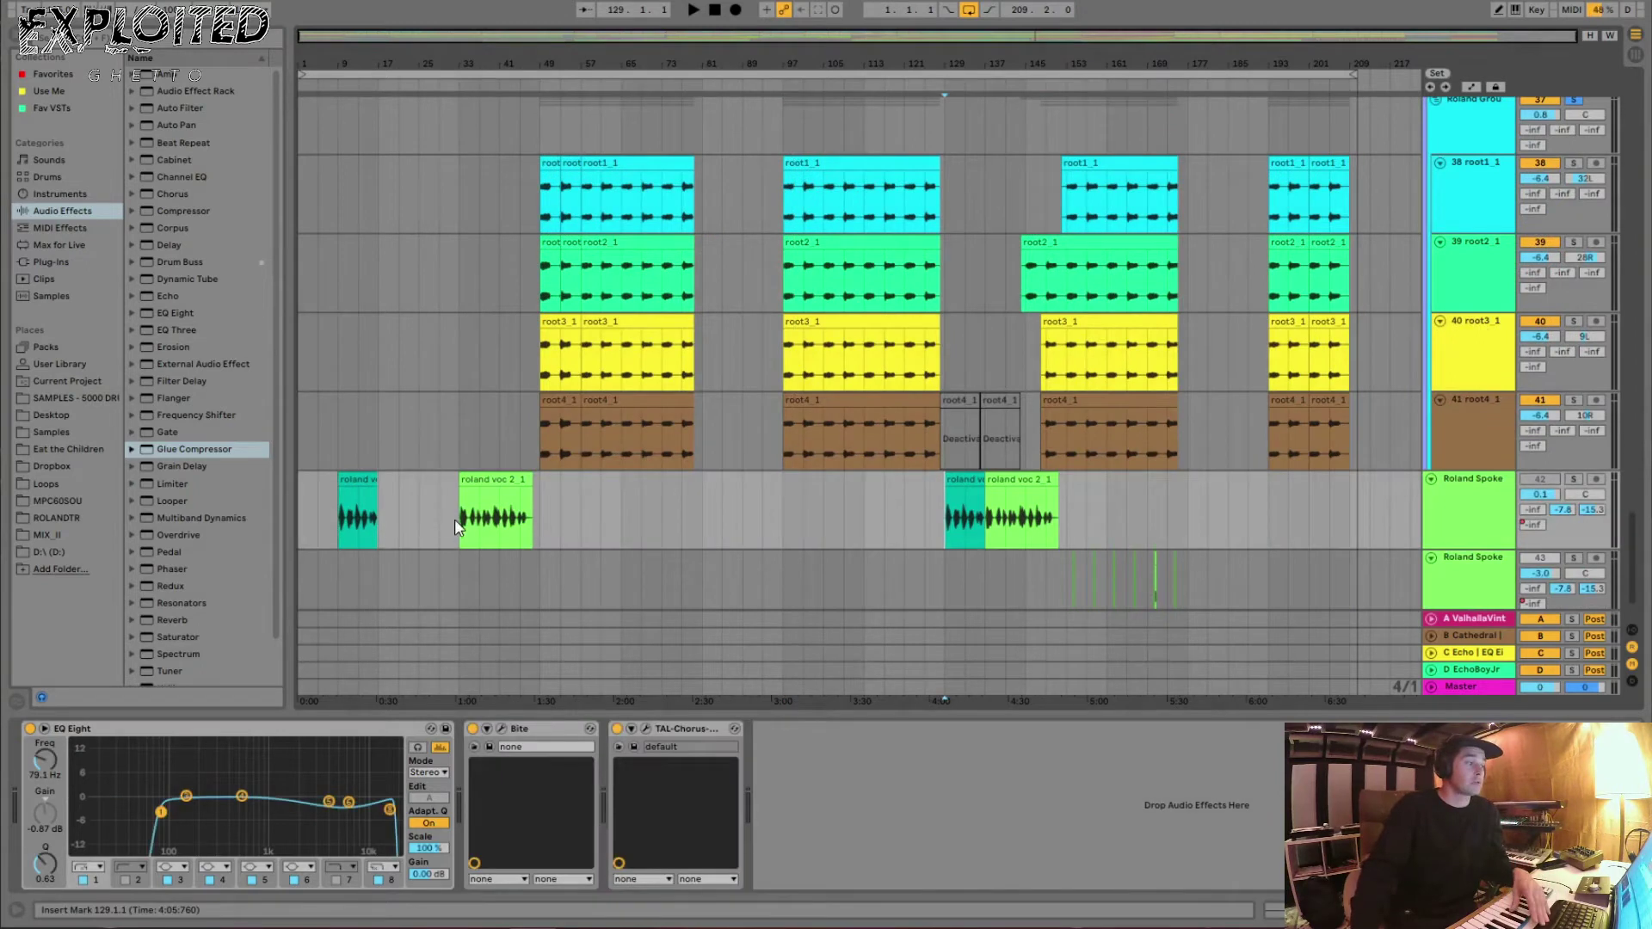
{"action": "left_click", "coordinate": [456, 519]}
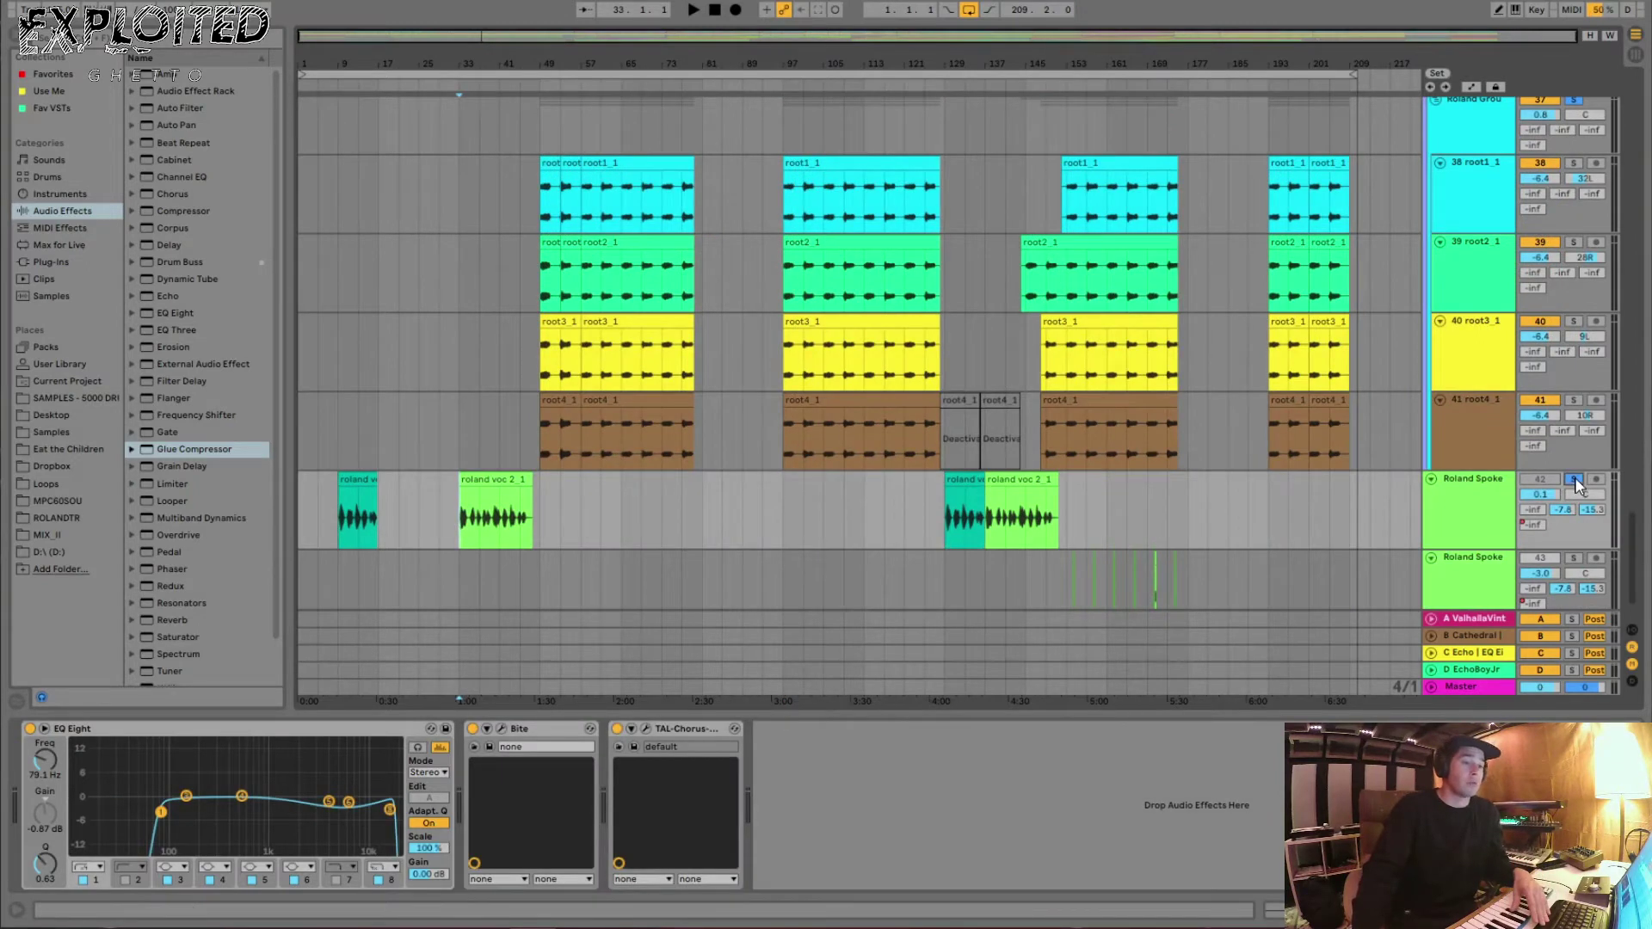
{"action": "key", "text": "space"}
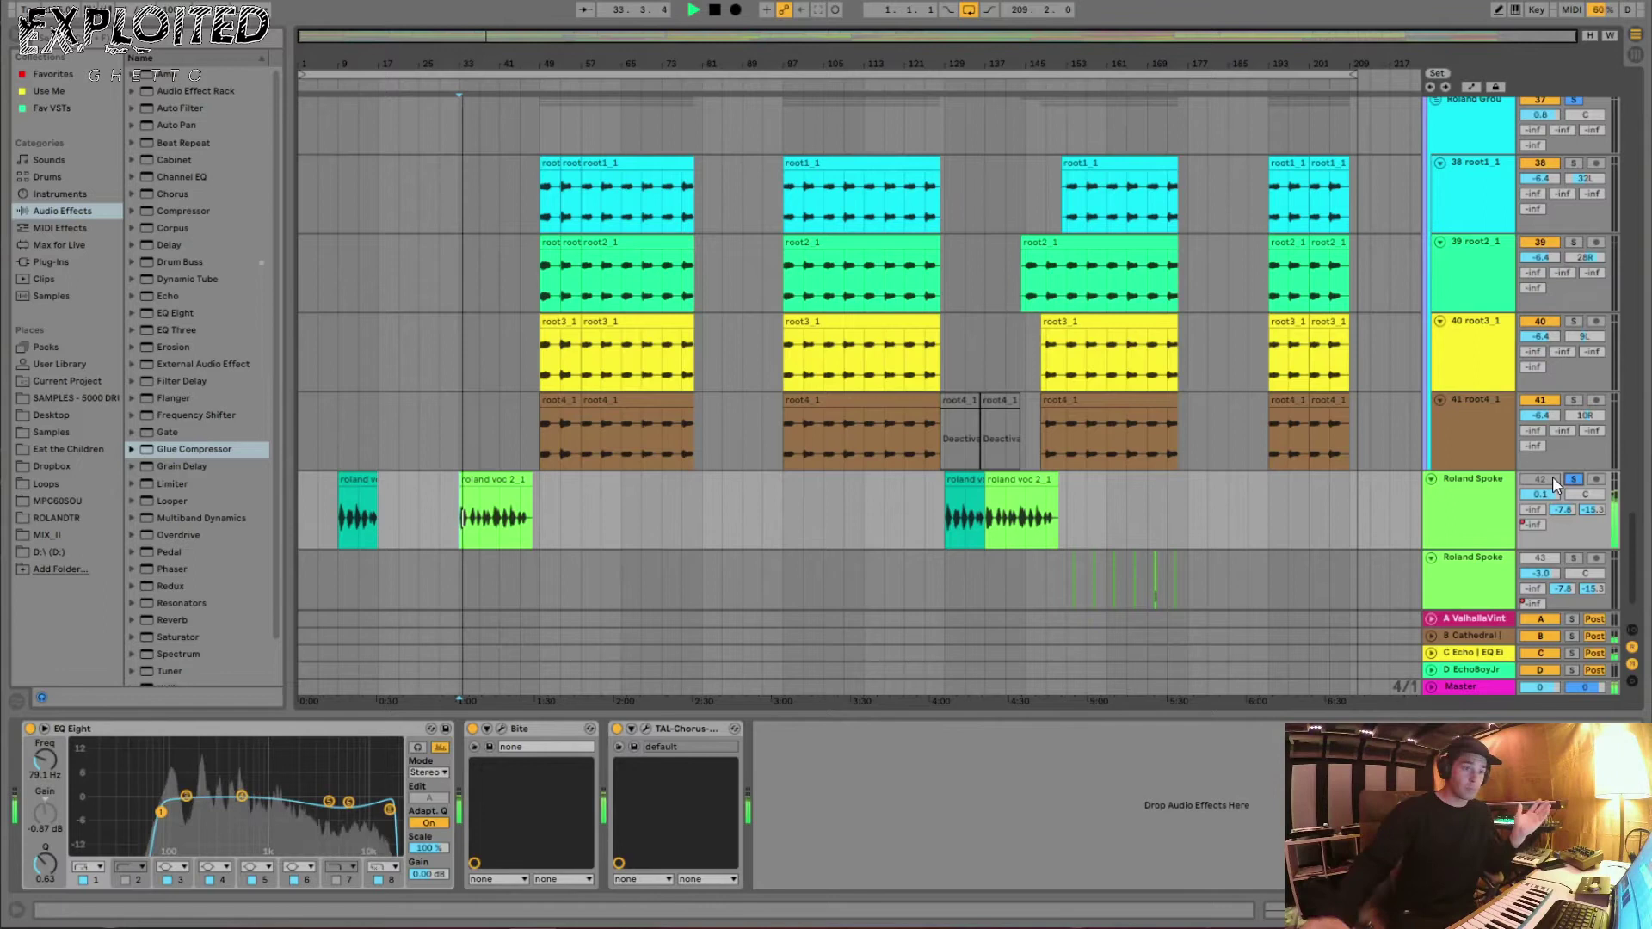
{"action": "scroll", "coordinate": [1558, 482], "scroll_direction": "down", "scroll_amount": 3}
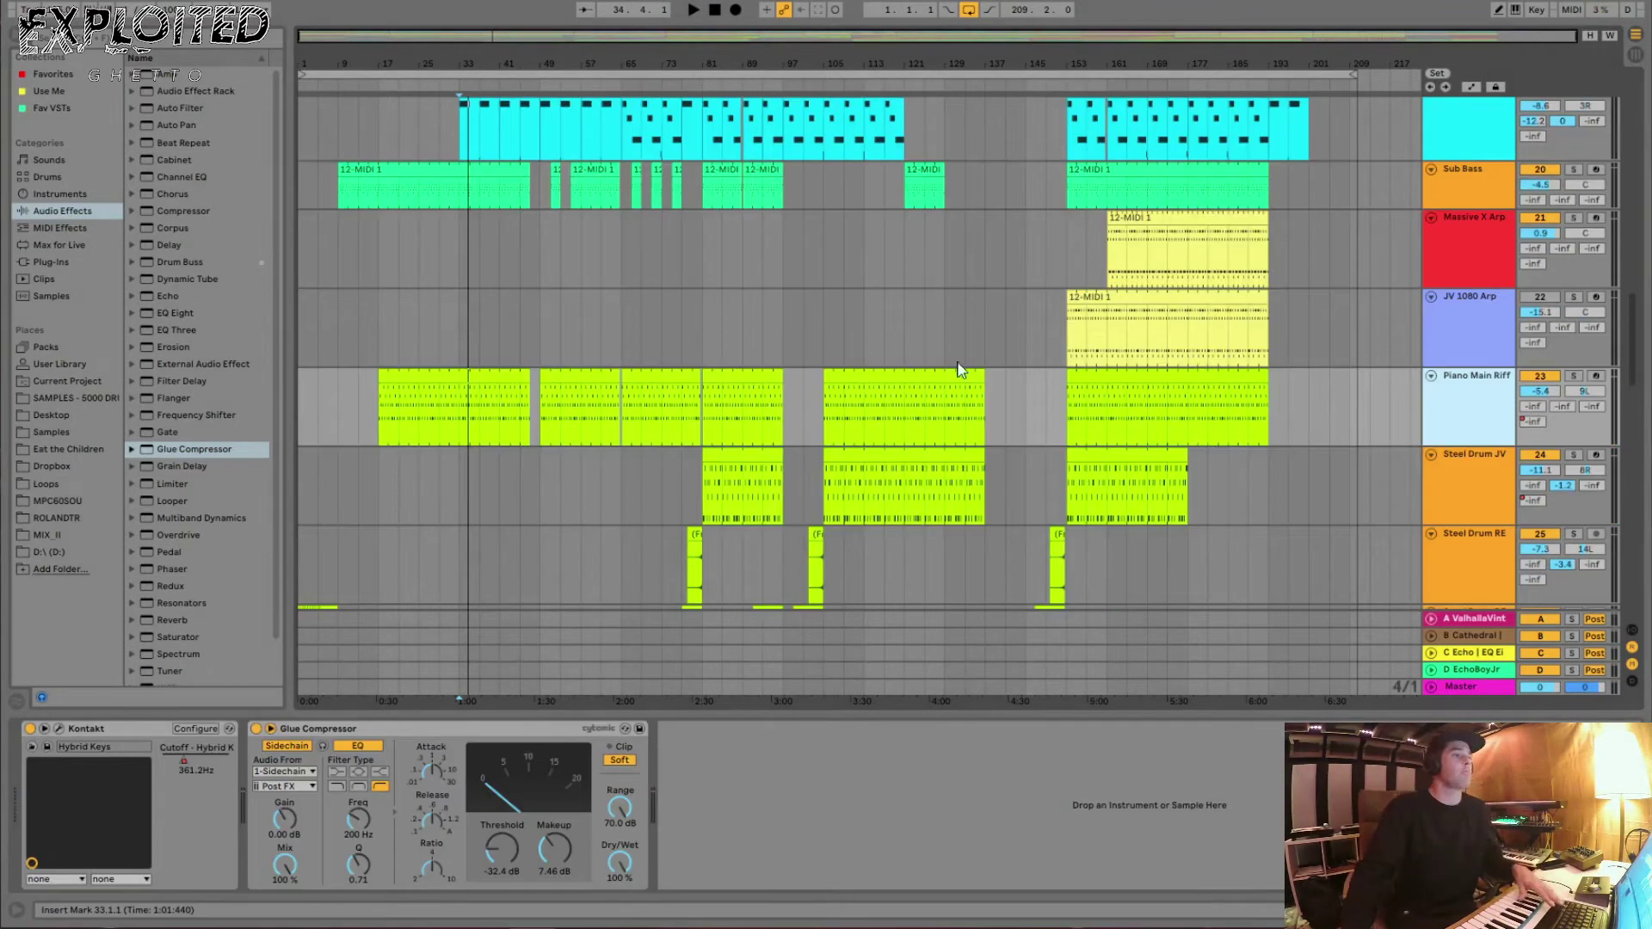
- Select Massive X Arp to show its devices and move the playback start to bar 61
{"action": "scroll", "coordinate": [961, 370], "scroll_direction": "up", "scroll_amount": 3}
{"action": "left_click", "coordinate": [608, 411]}
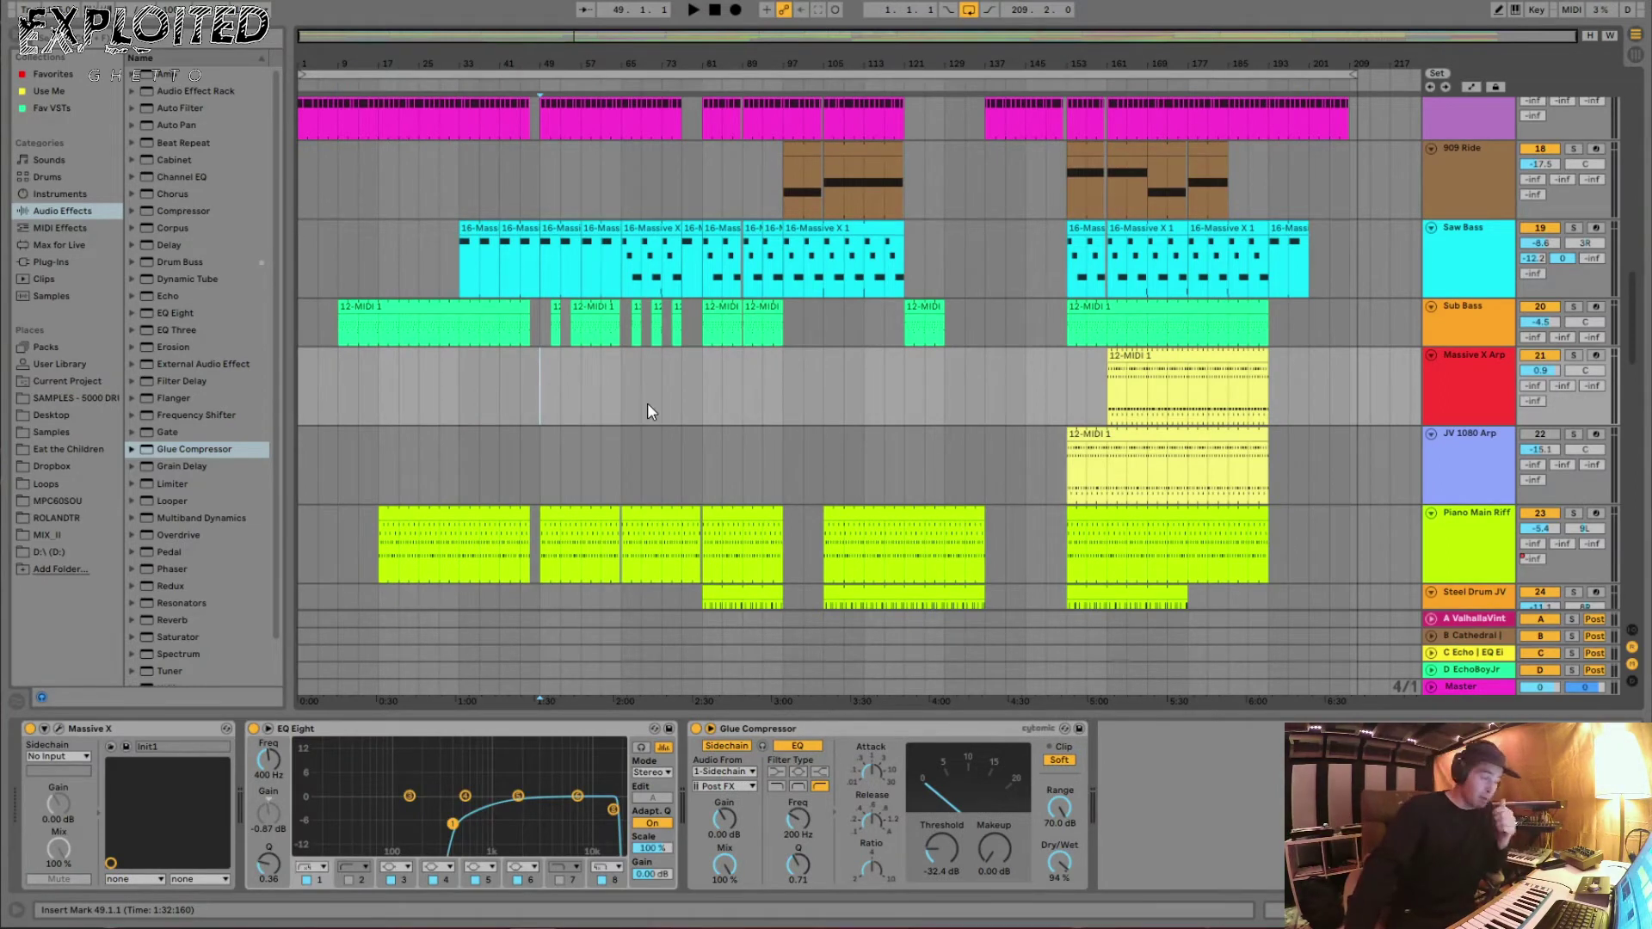
{"action": "left_click", "coordinate": [601, 404]}
- Solo Saw Bass, show automation and play from bar 57 to hear the cutoff
{"action": "left_click", "coordinate": [1572, 228]}
{"action": "left_click", "coordinate": [1467, 245]}
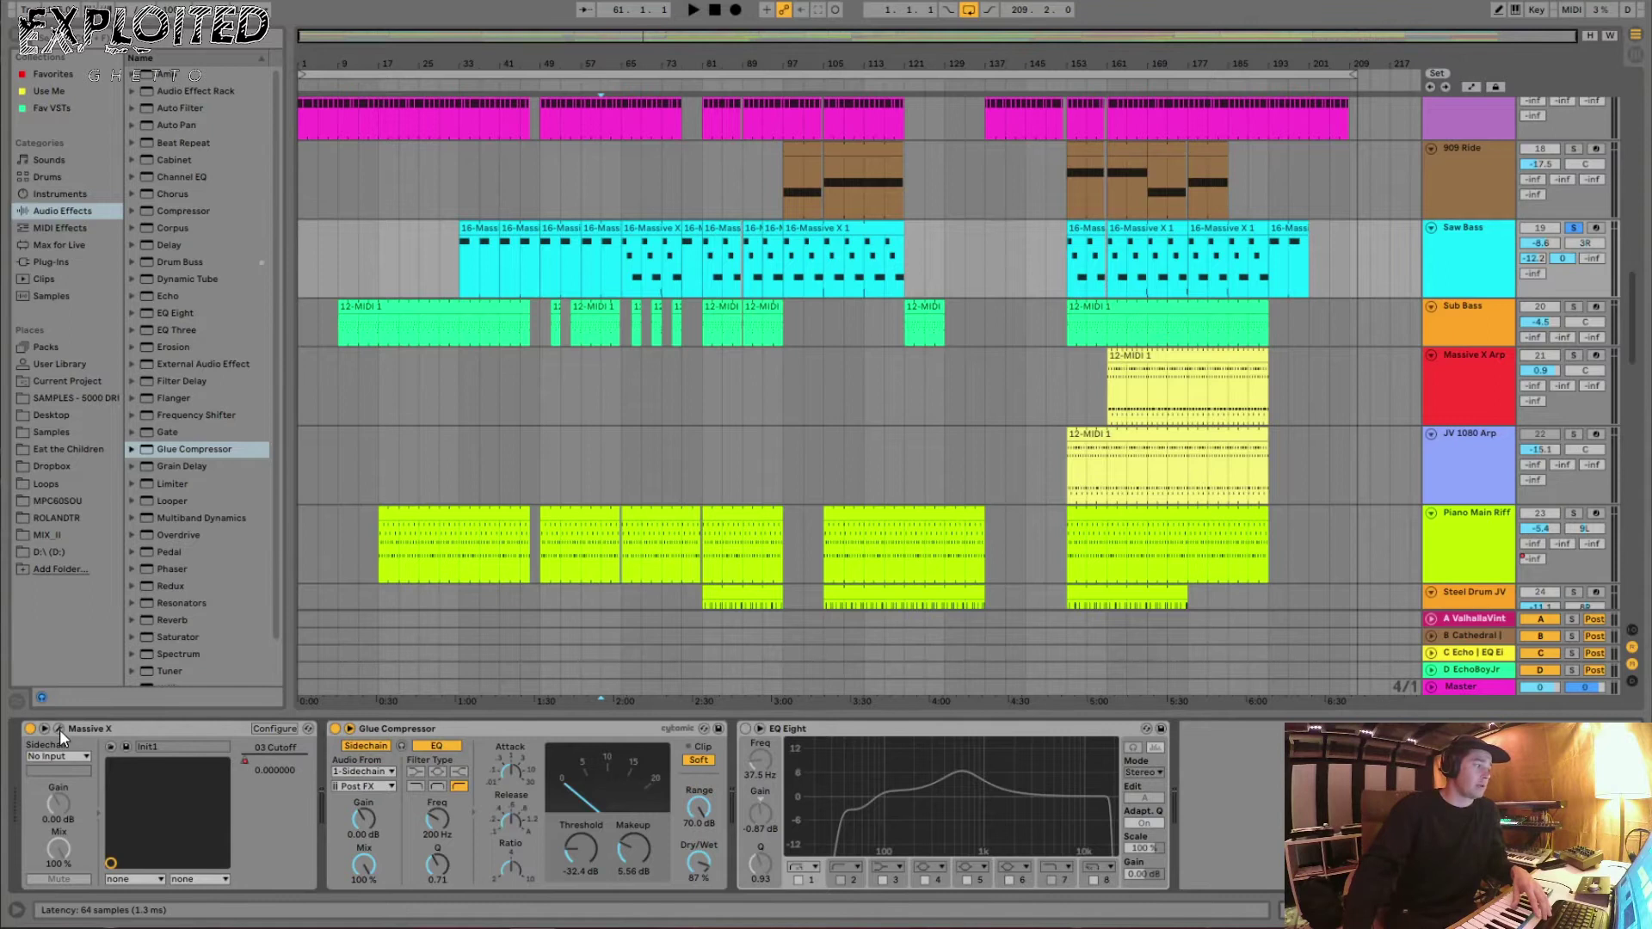
{"action": "key", "text": "a"}
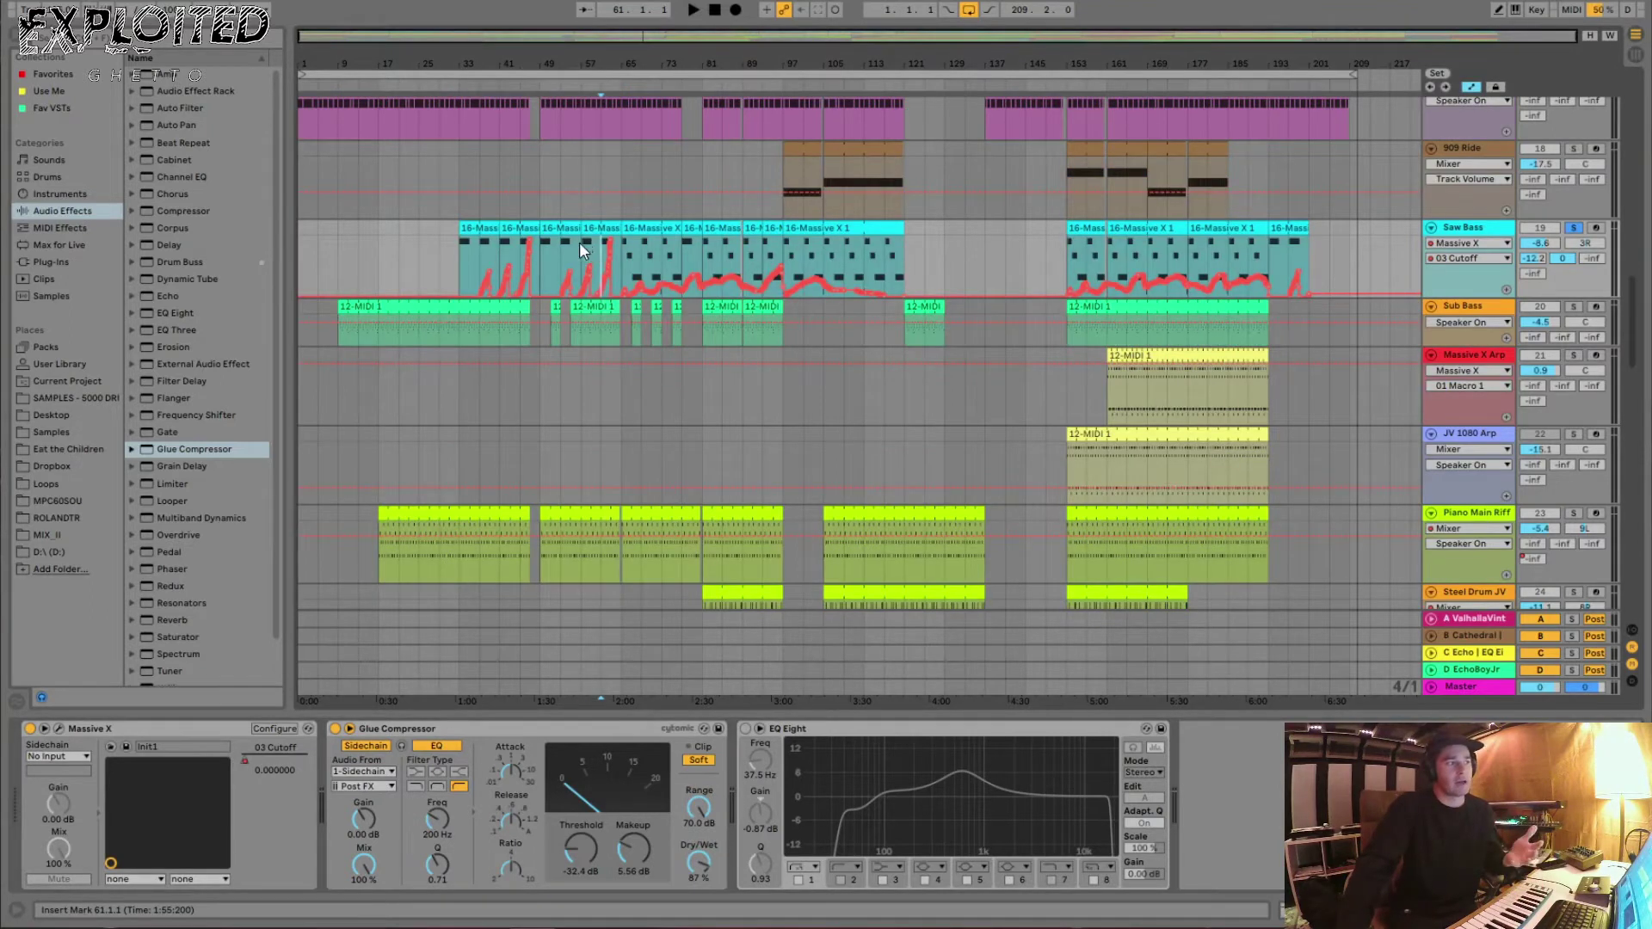
{"action": "key", "text": "space"}
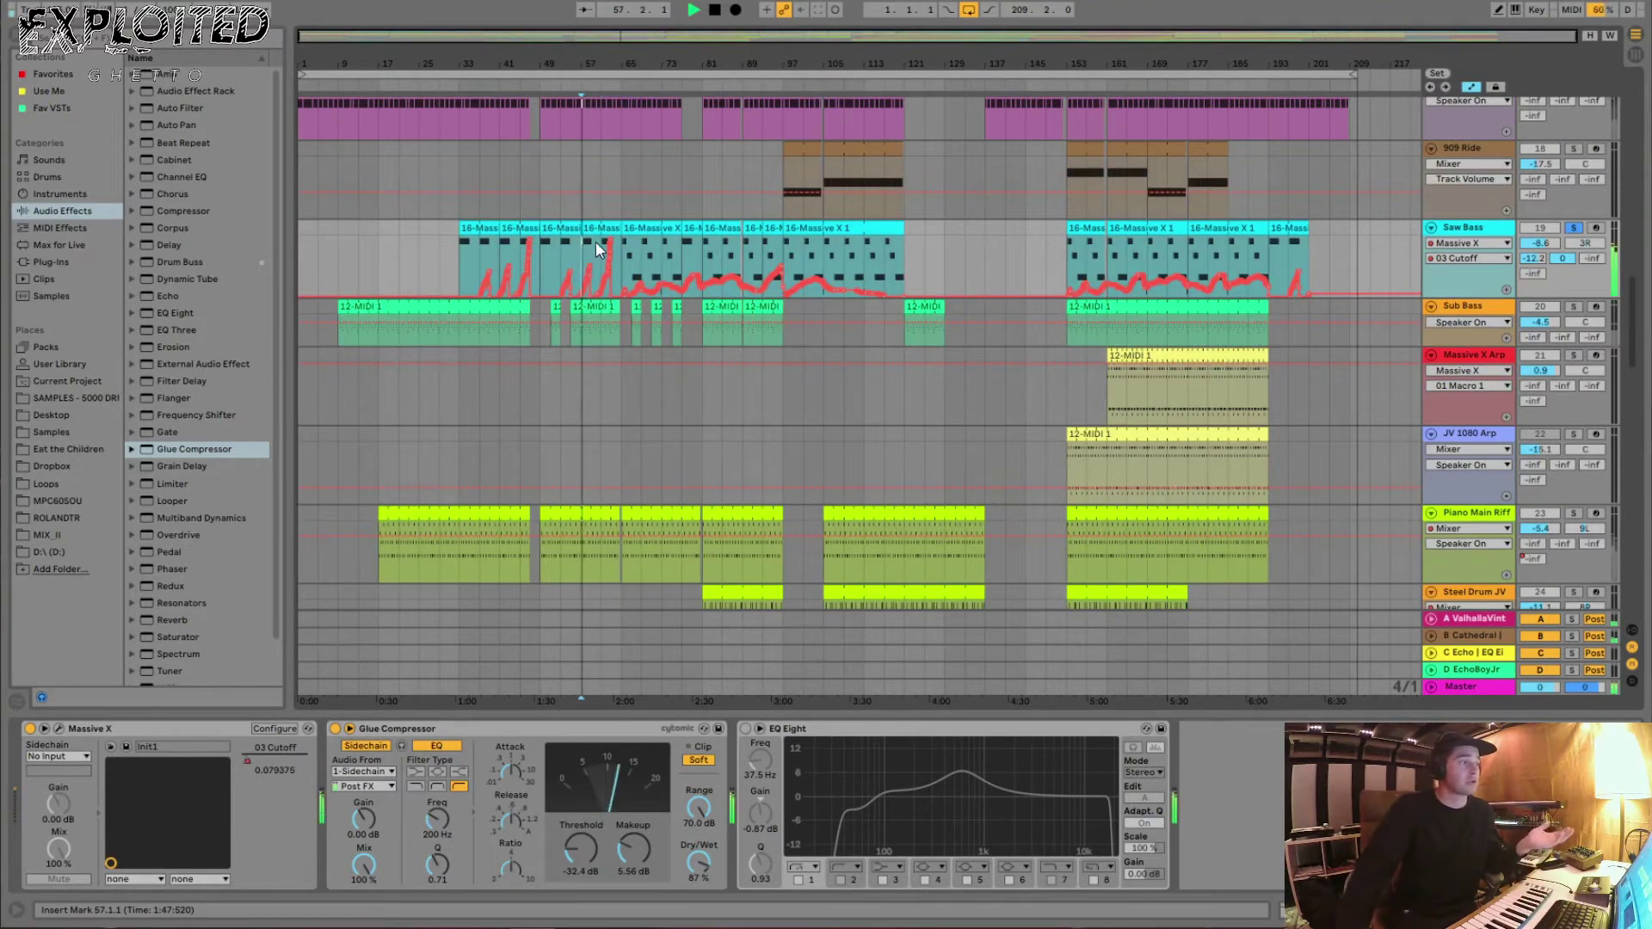
{"action": "key", "text": "plus"}
{"action": "key", "text": "plus"}
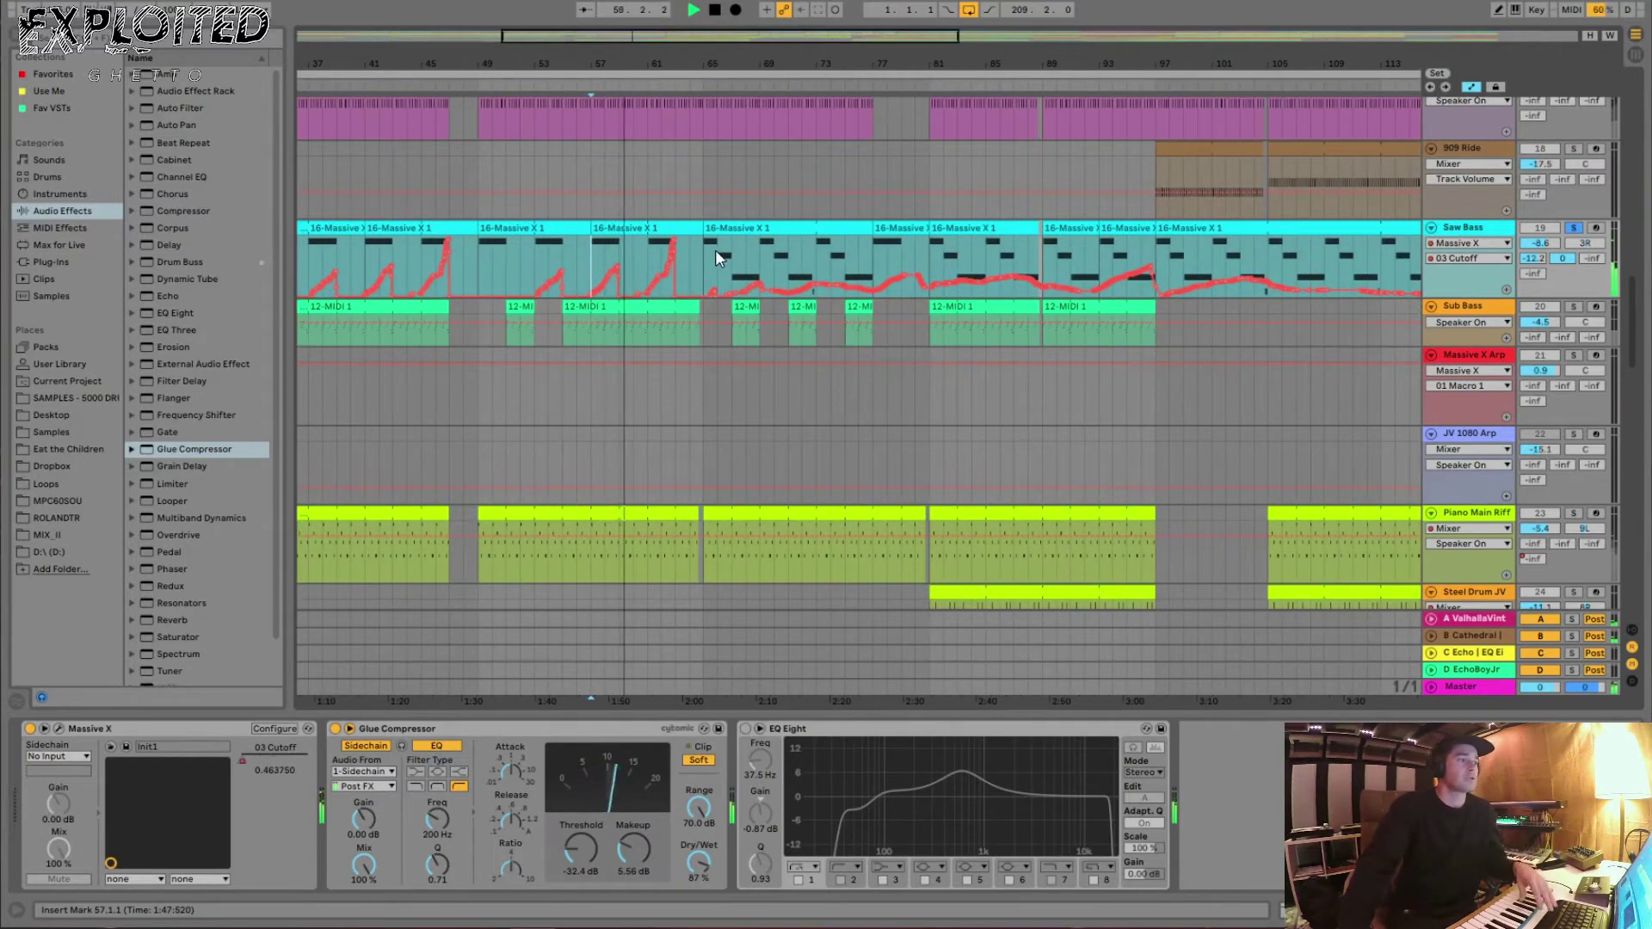
{"action": "key", "text": "space"}
- Play from bar 65 zoomed out, then replay with Saw Bass and Piano Main Riff soloed
{"action": "left_click", "coordinate": [703, 164]}
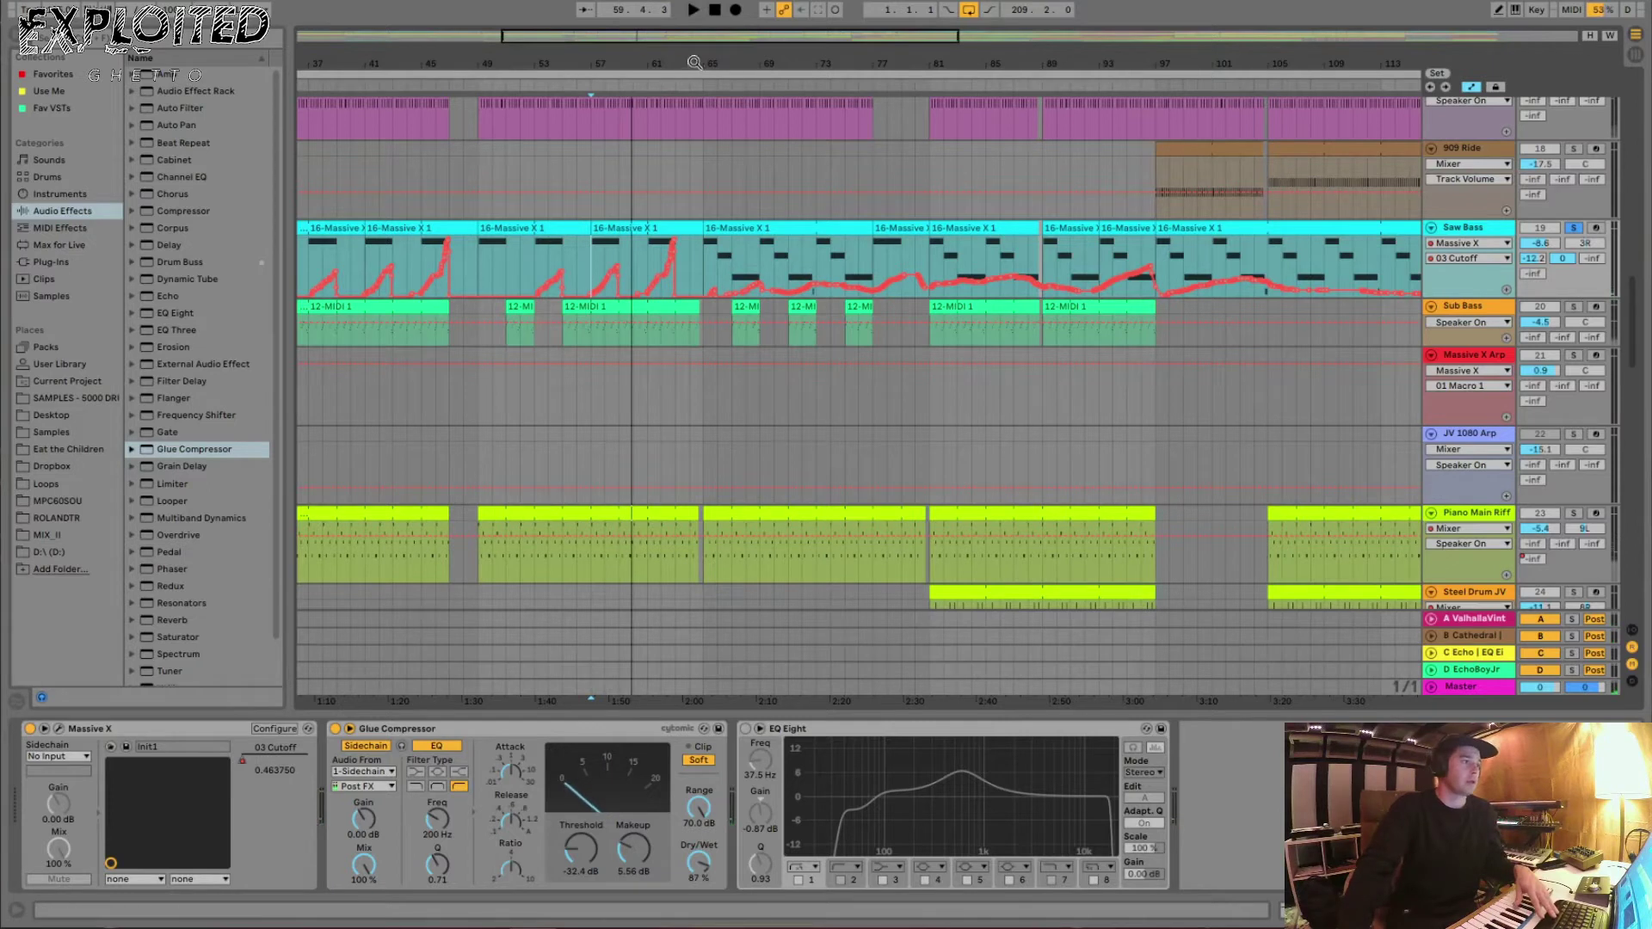
{"action": "key", "text": "minus"}
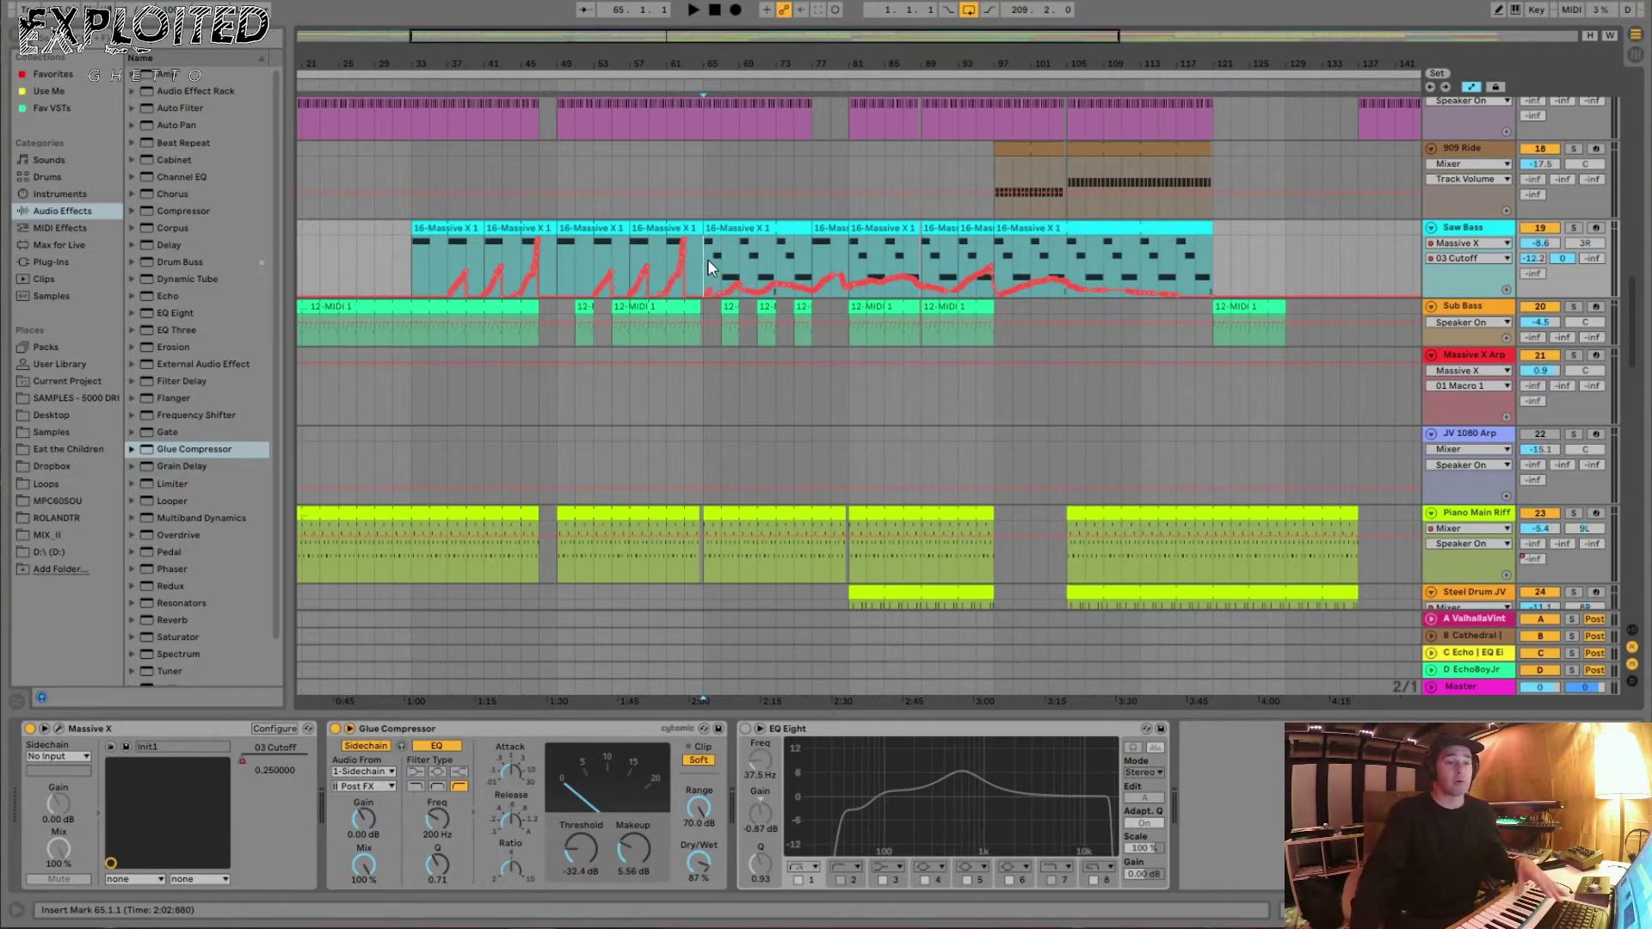
{"action": "key", "text": "space"}
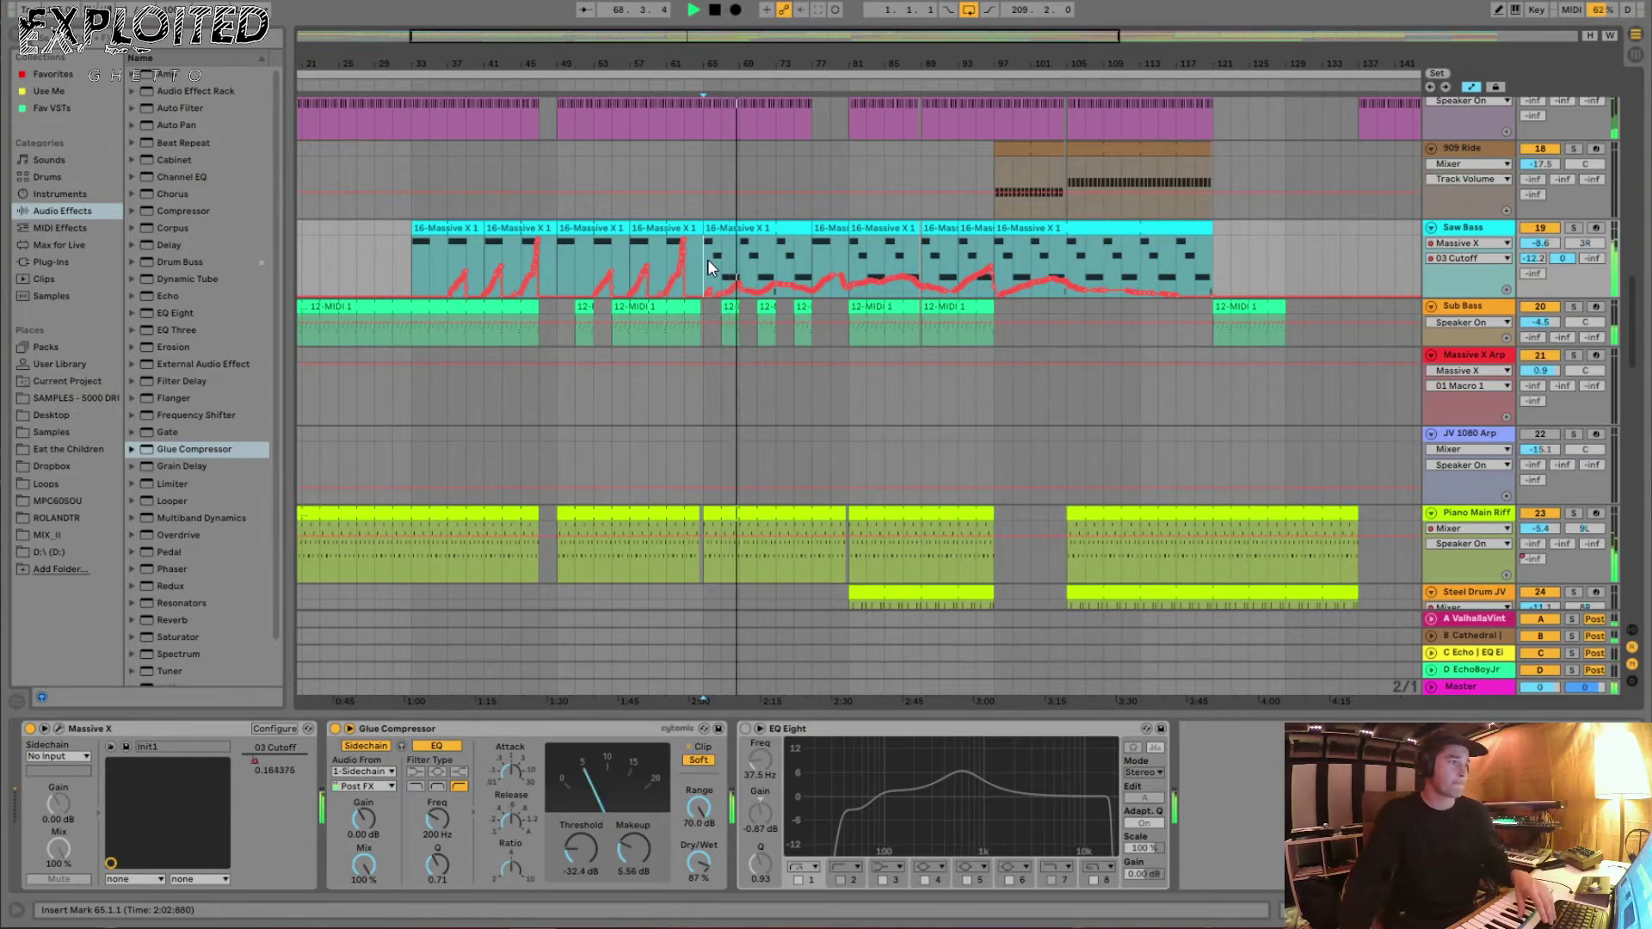
{"action": "left_click", "coordinate": [1573, 513], "text": "ctrl"}
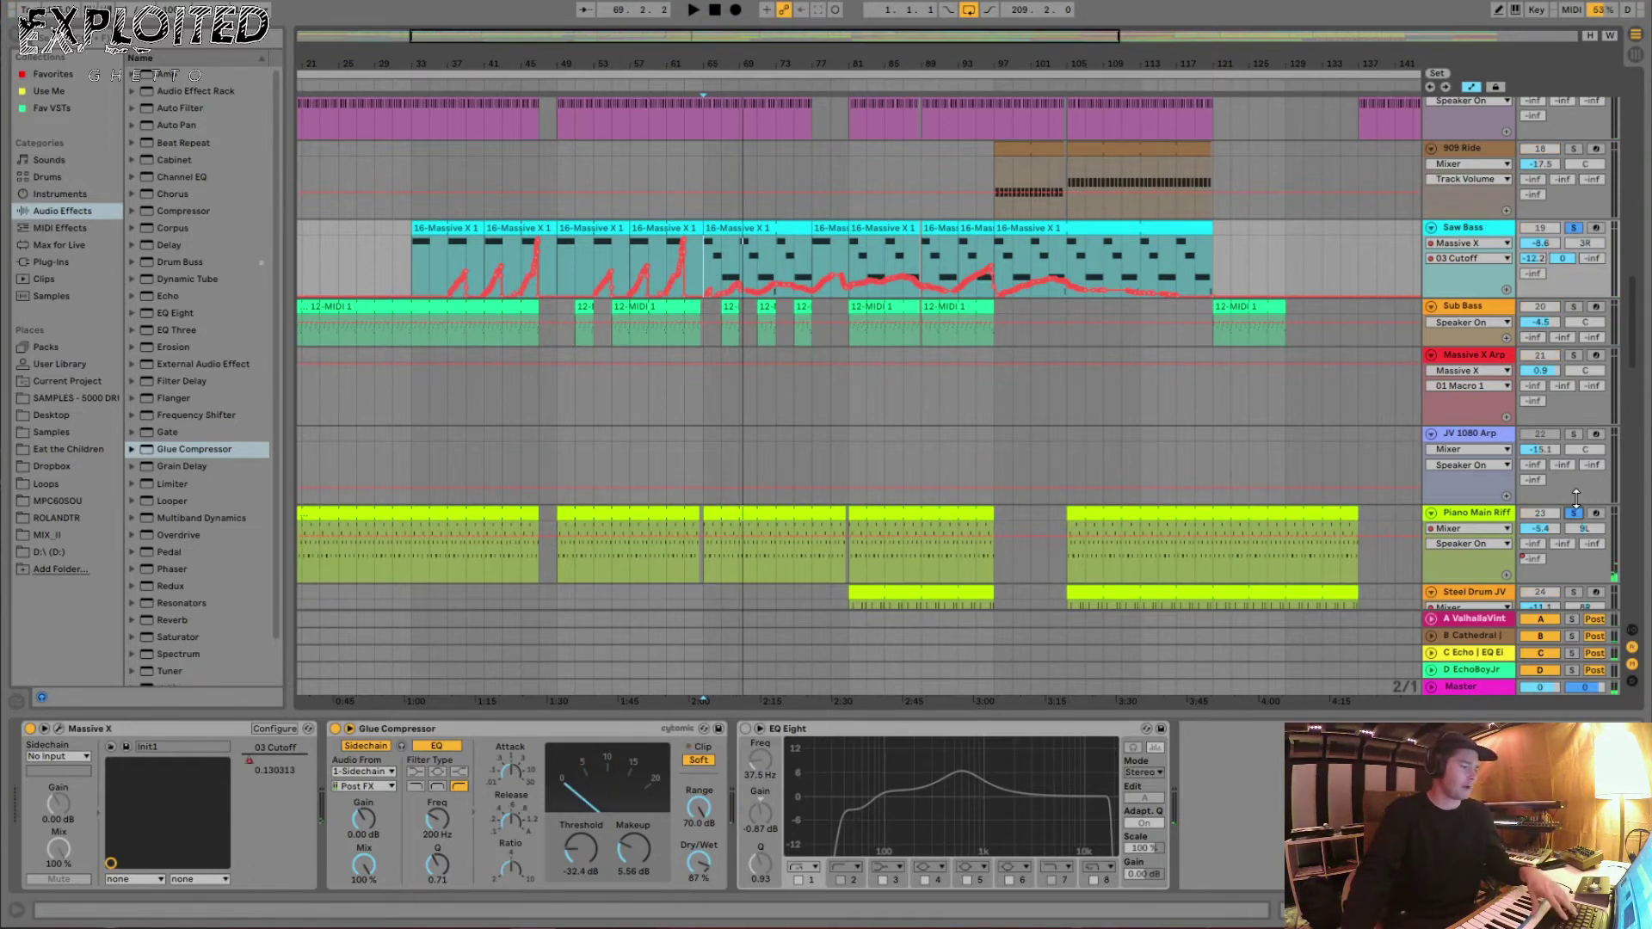
{"action": "key", "text": "a"}
{"action": "key", "text": "space"}
{"action": "key", "text": "space"}
{"action": "key", "text": "space"}
- Set the start point at bar 79 on the Steel Drum JV track
{"action": "scroll", "coordinate": [830, 292], "scroll_direction": "down", "scroll_amount": 5}
{"action": "left_click", "coordinate": [830, 292]}
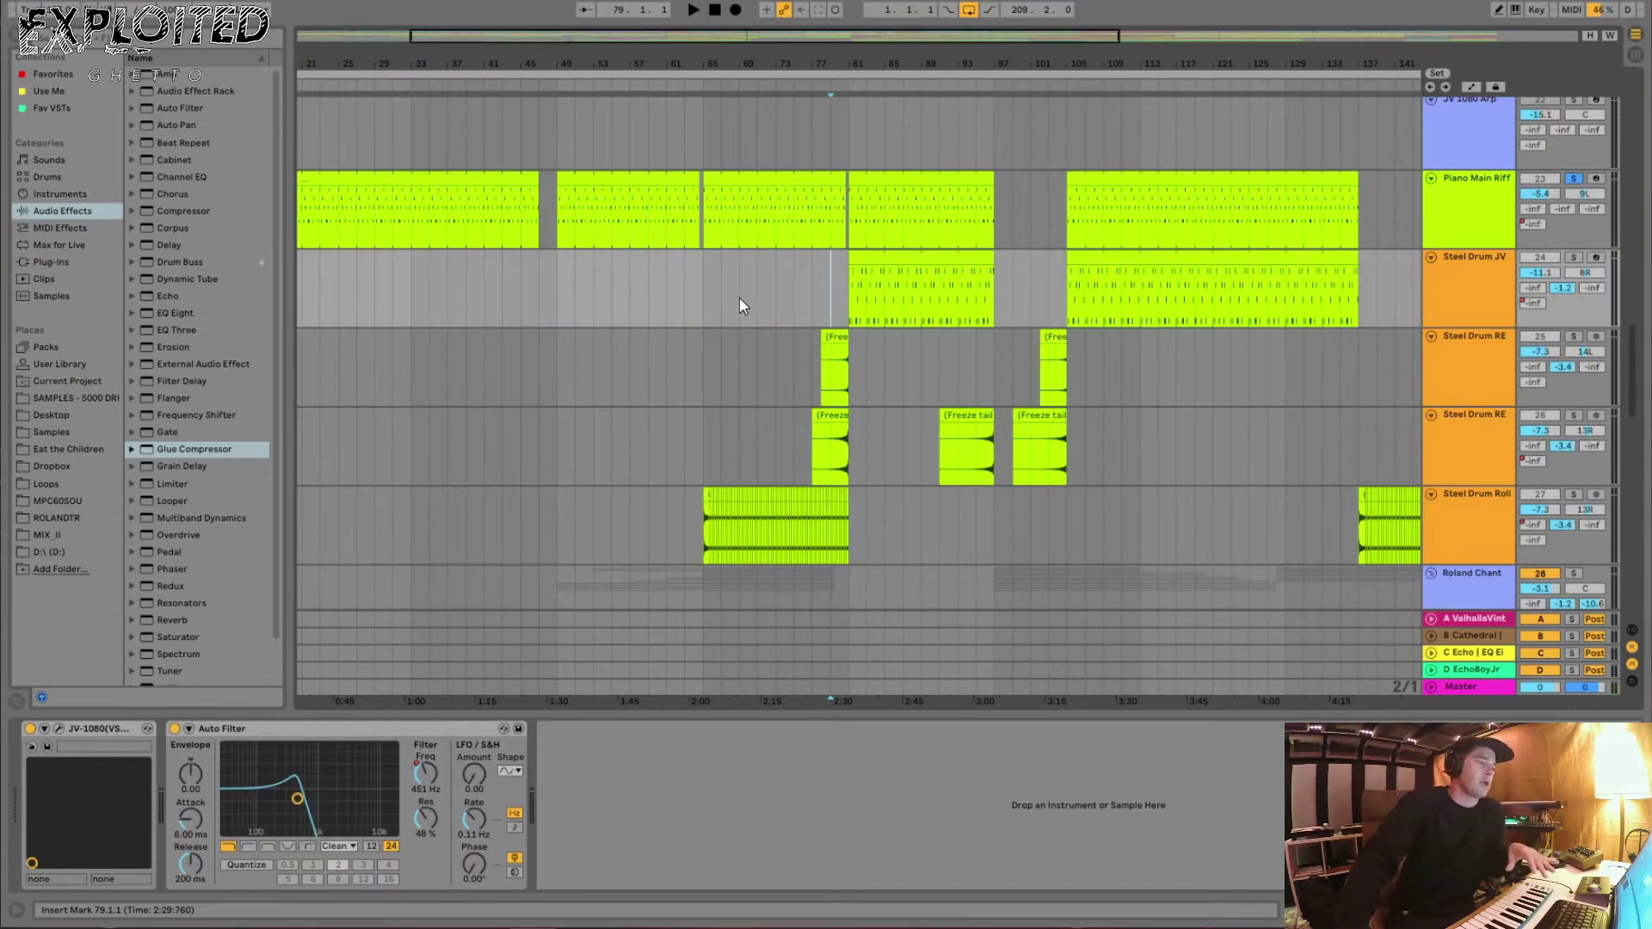
{"action": "scroll", "coordinate": [1539, 230], "scroll_direction": "up", "scroll_amount": 6}
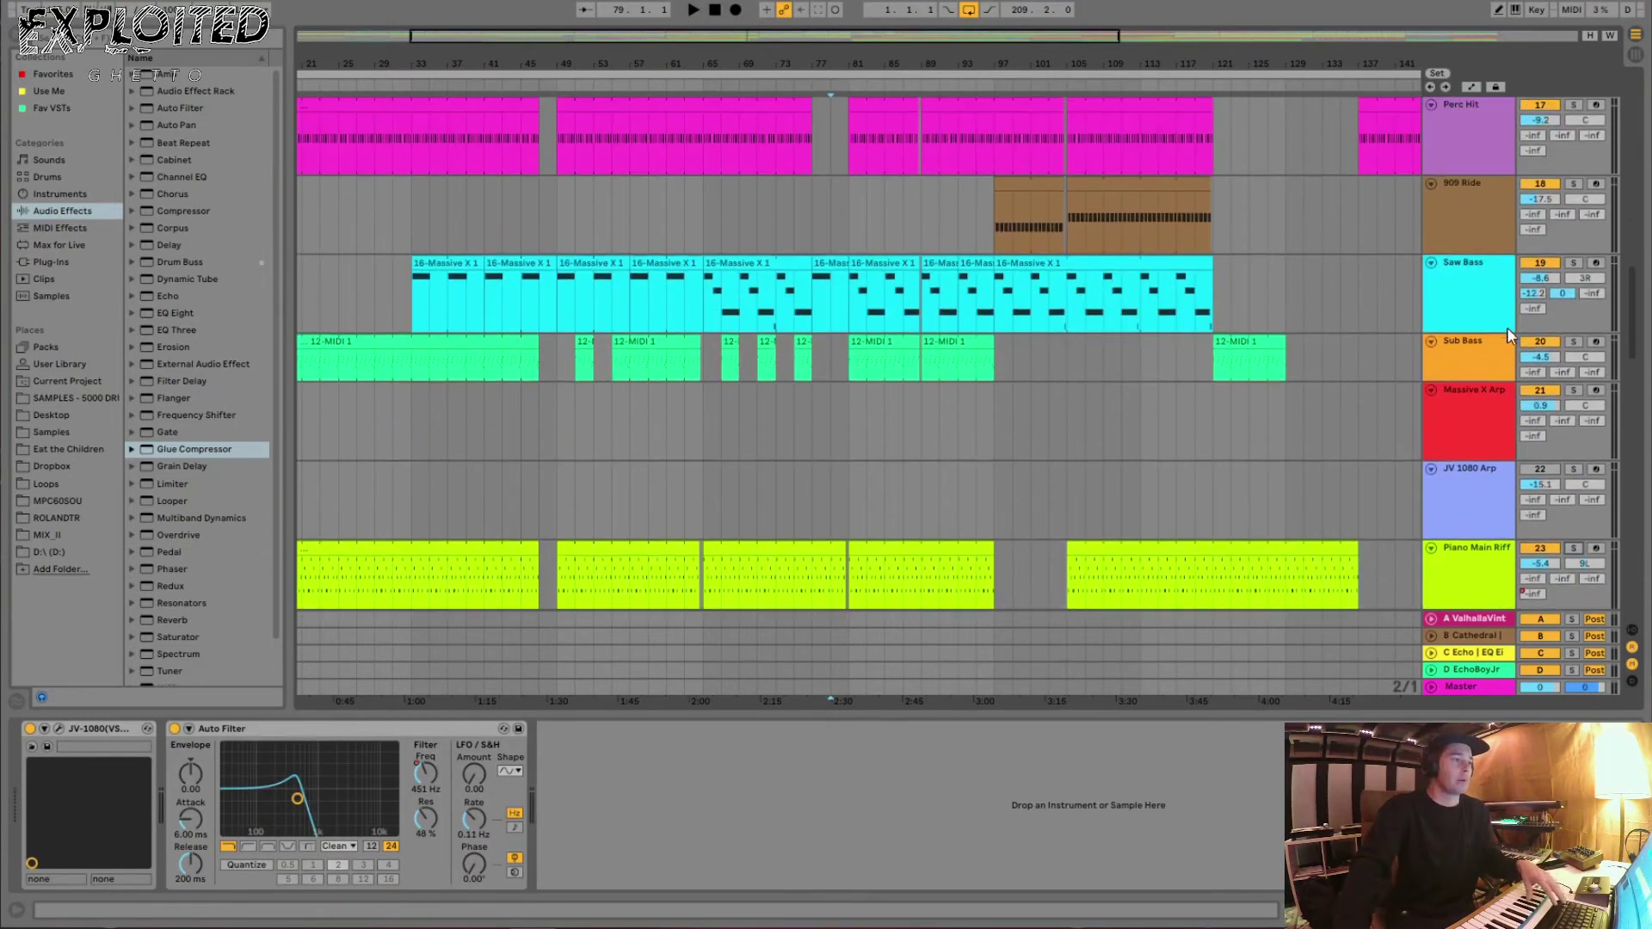
{"action": "scroll", "coordinate": [1509, 319], "scroll_direction": "up", "scroll_amount": 4}
{"action": "scroll", "coordinate": [1512, 310], "scroll_direction": "down", "scroll_amount": 10}
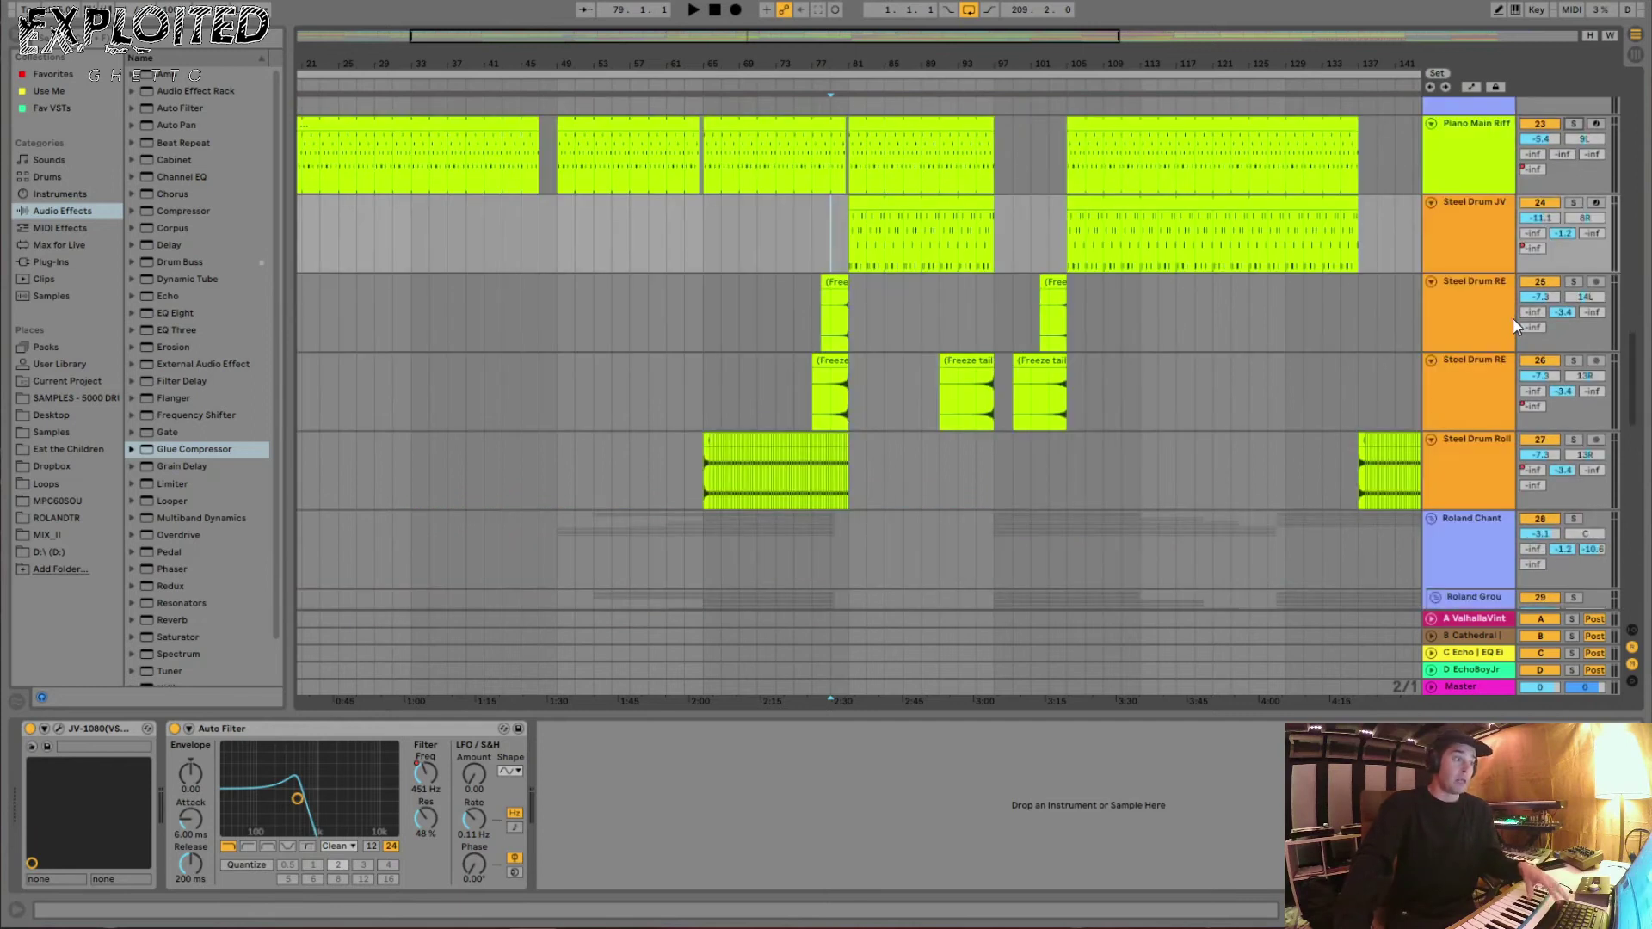
{"action": "left_click", "coordinate": [1476, 223]}
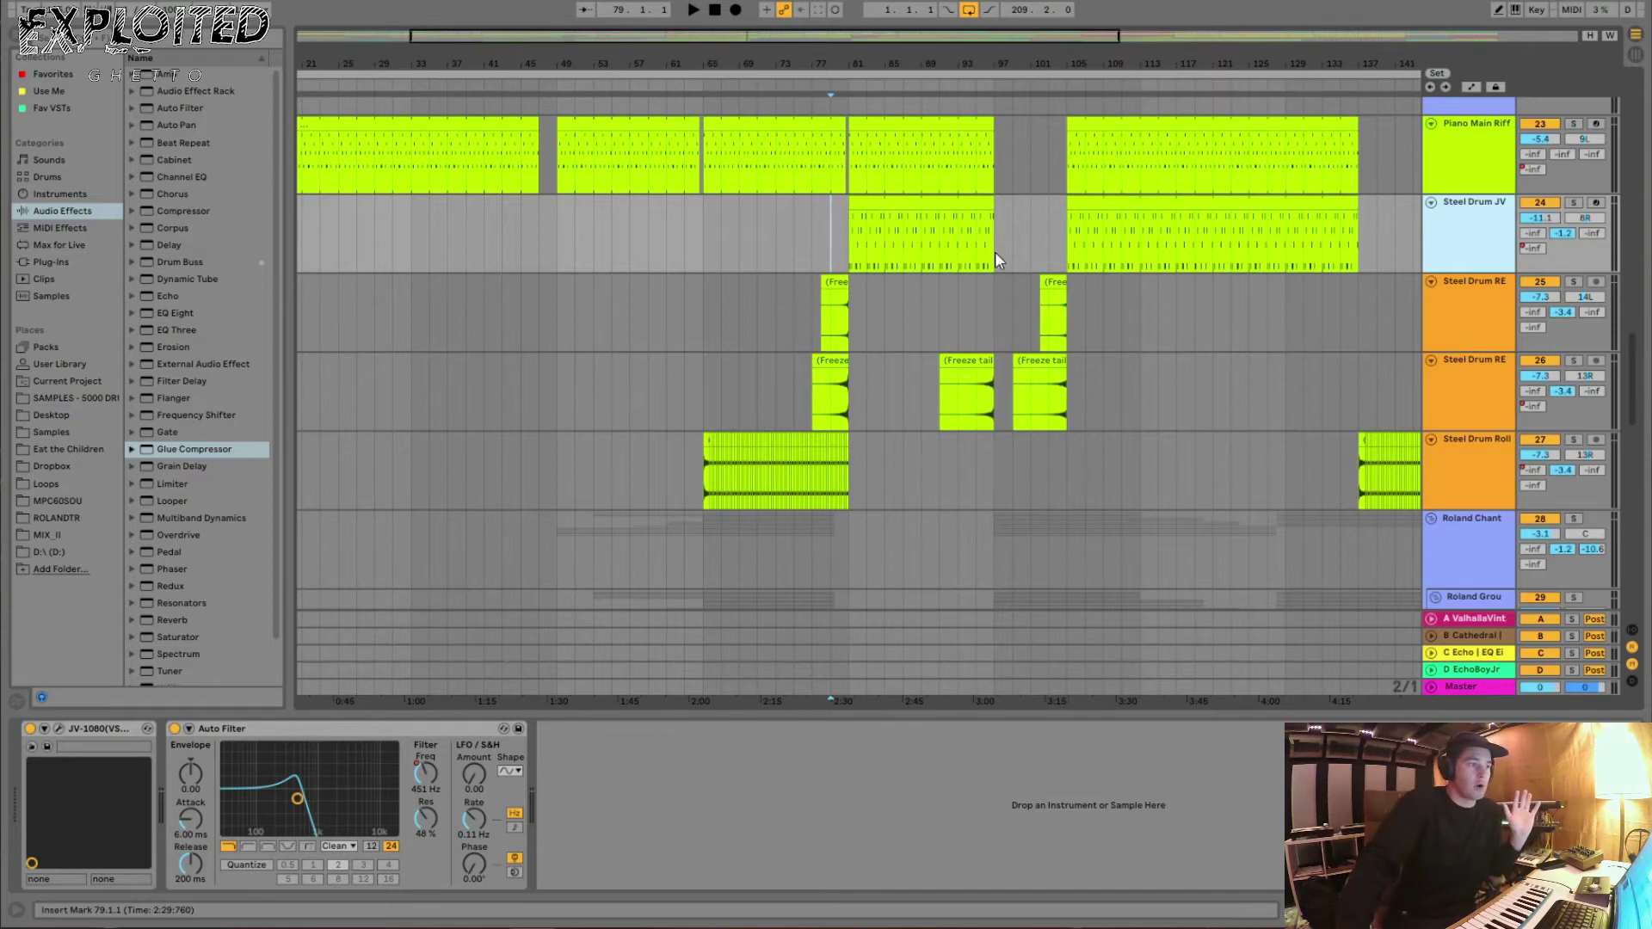
{"action": "left_click", "coordinate": [1447, 219]}
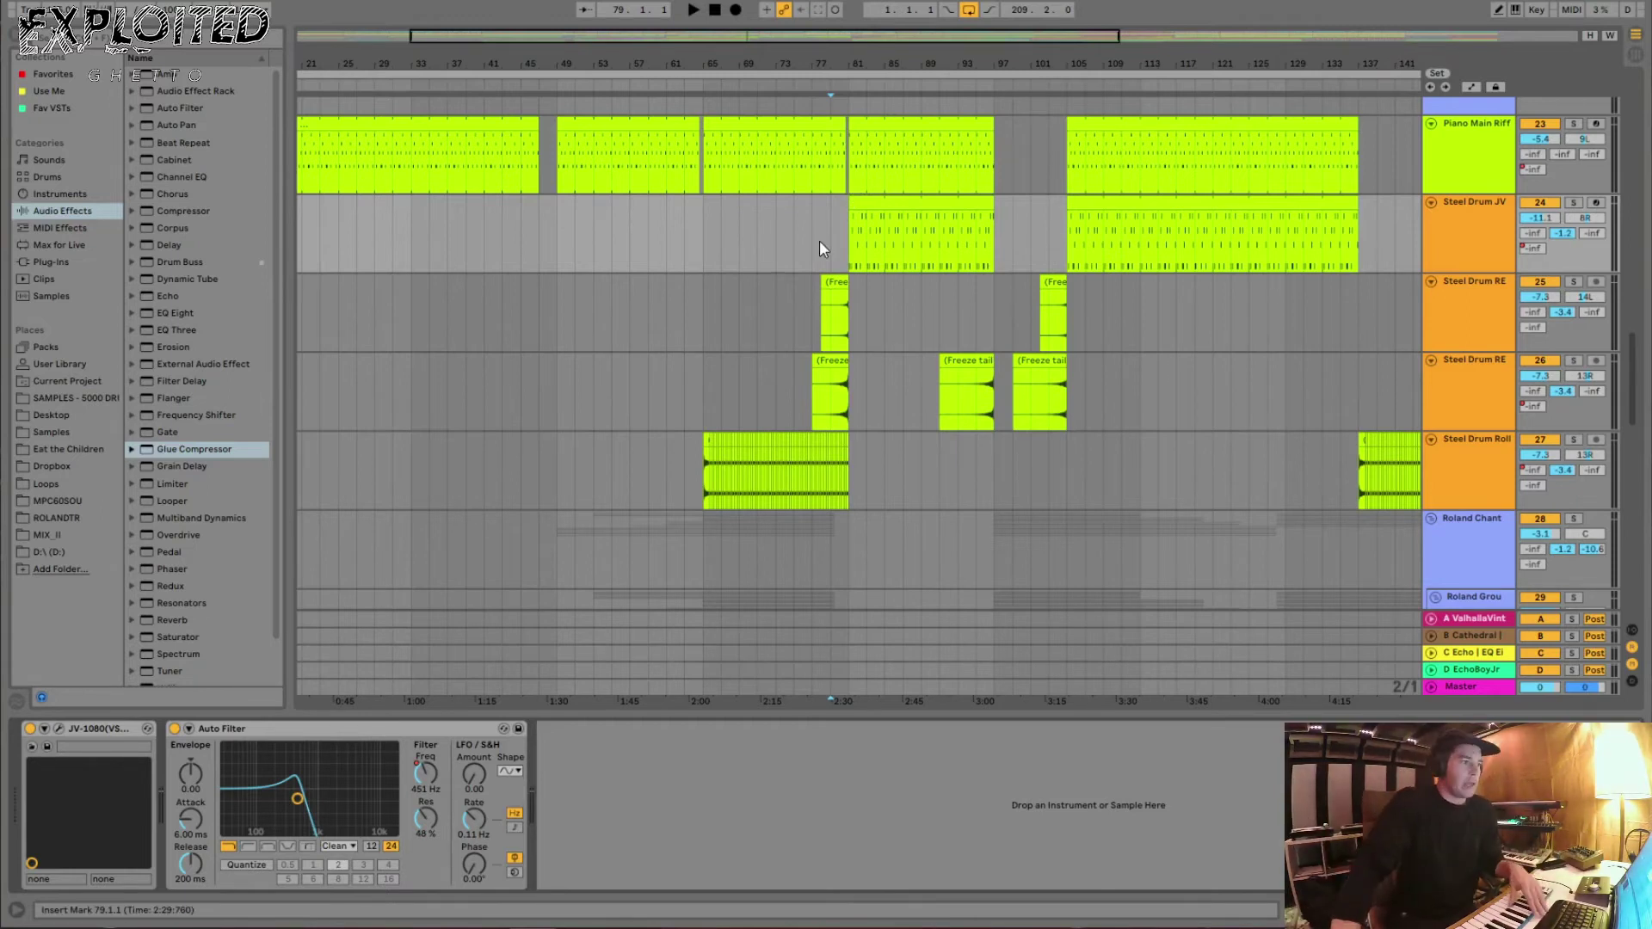
- Select the bars 81–97 steel drum clip and play it with Steel Drum JV and Piano Main Riff soloed
{"action": "left_click", "coordinate": [920, 203]}
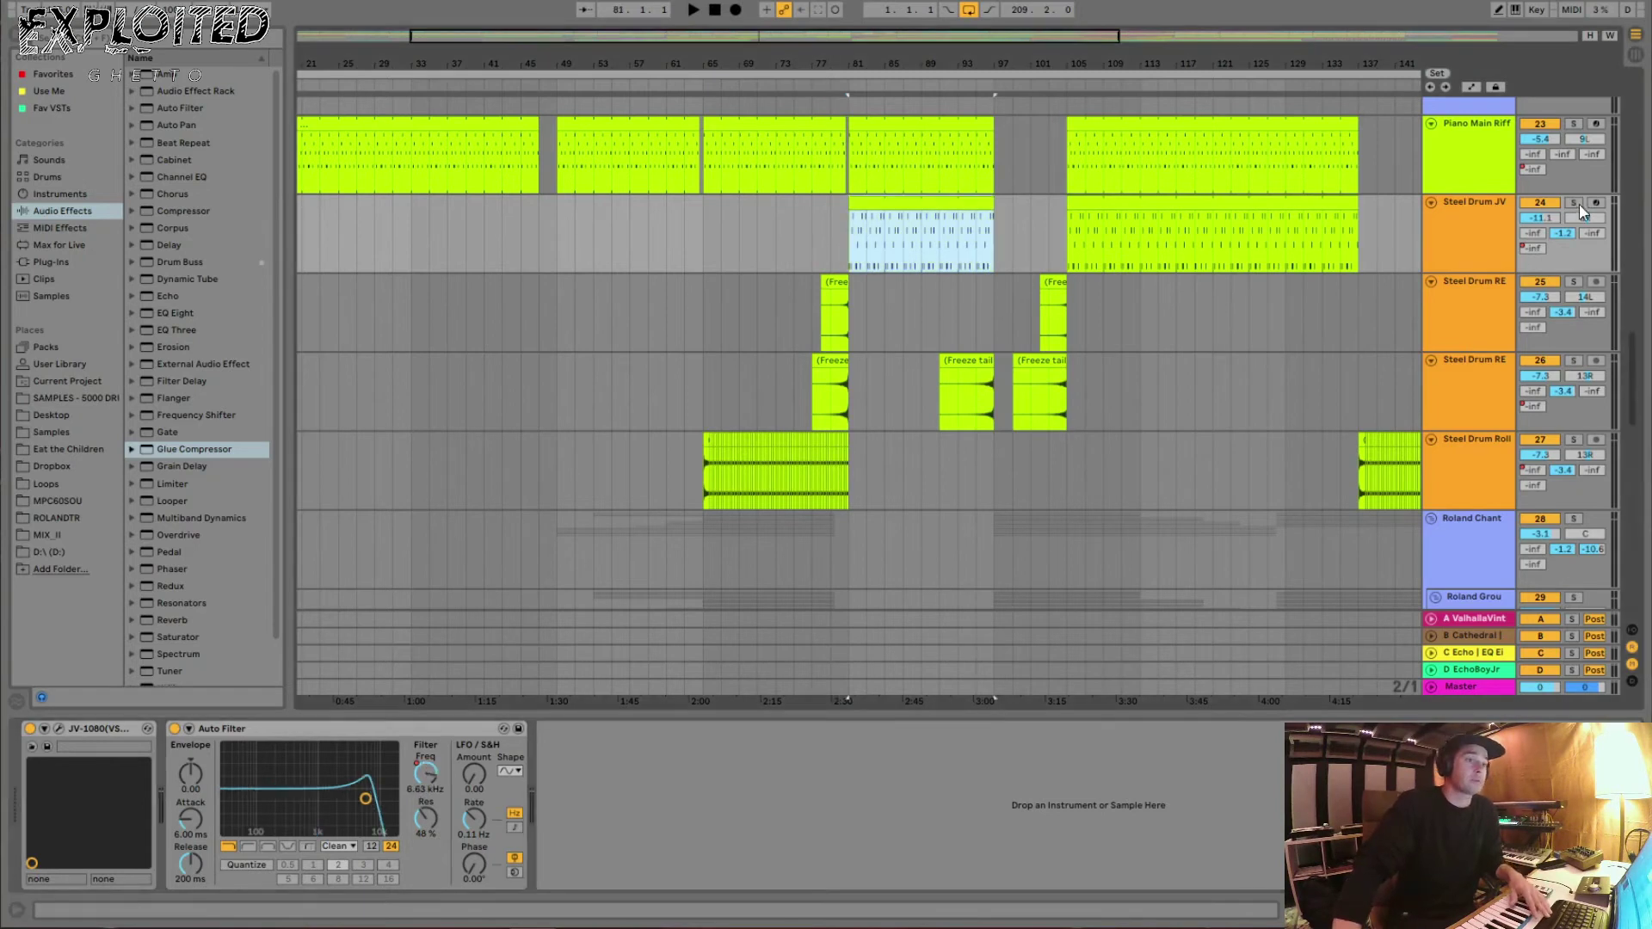
{"action": "left_click", "coordinate": [1573, 202]}
{"action": "key", "text": "space"}
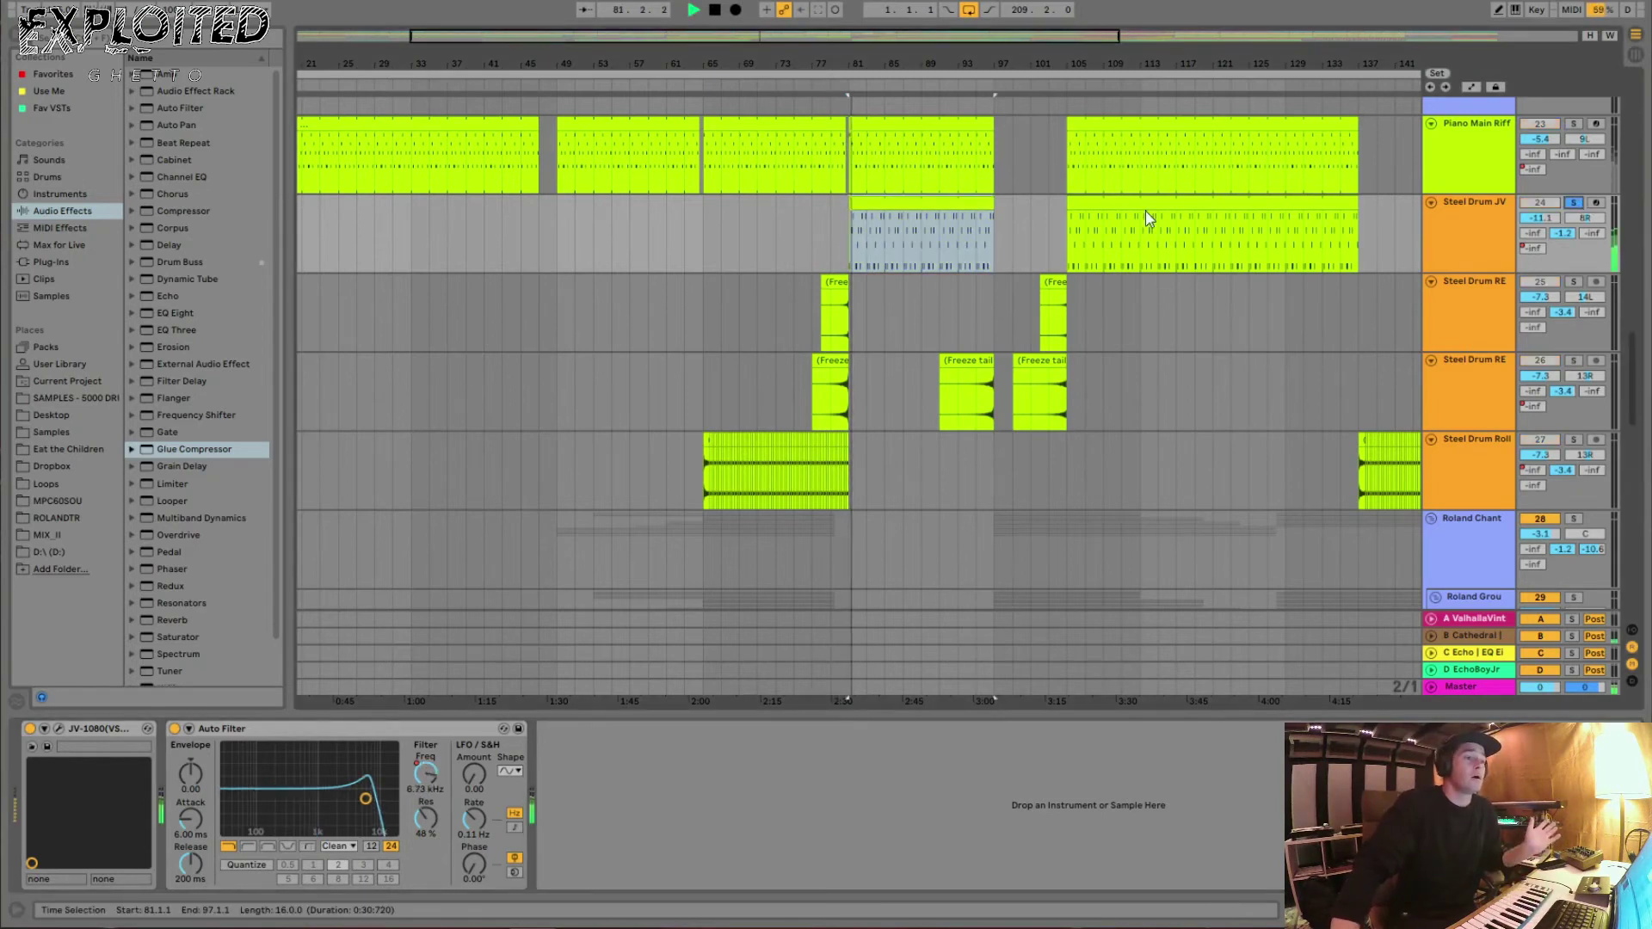
{"action": "key", "text": "space"}
{"action": "left_click", "coordinate": [1573, 124]}
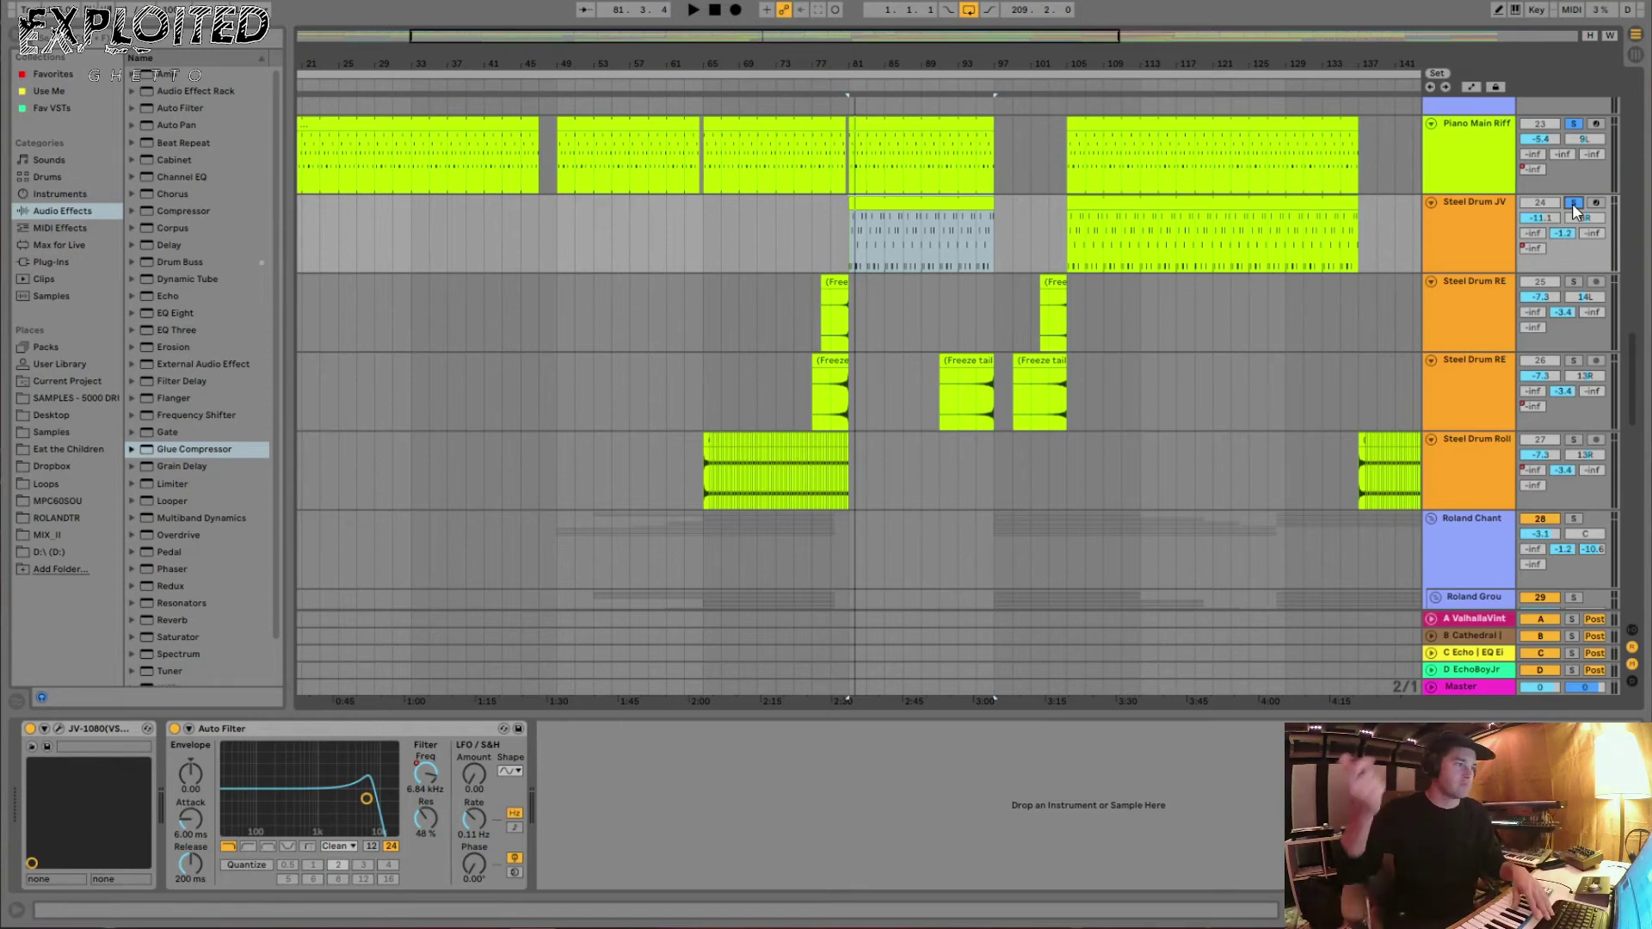
{"action": "key", "text": "space"}
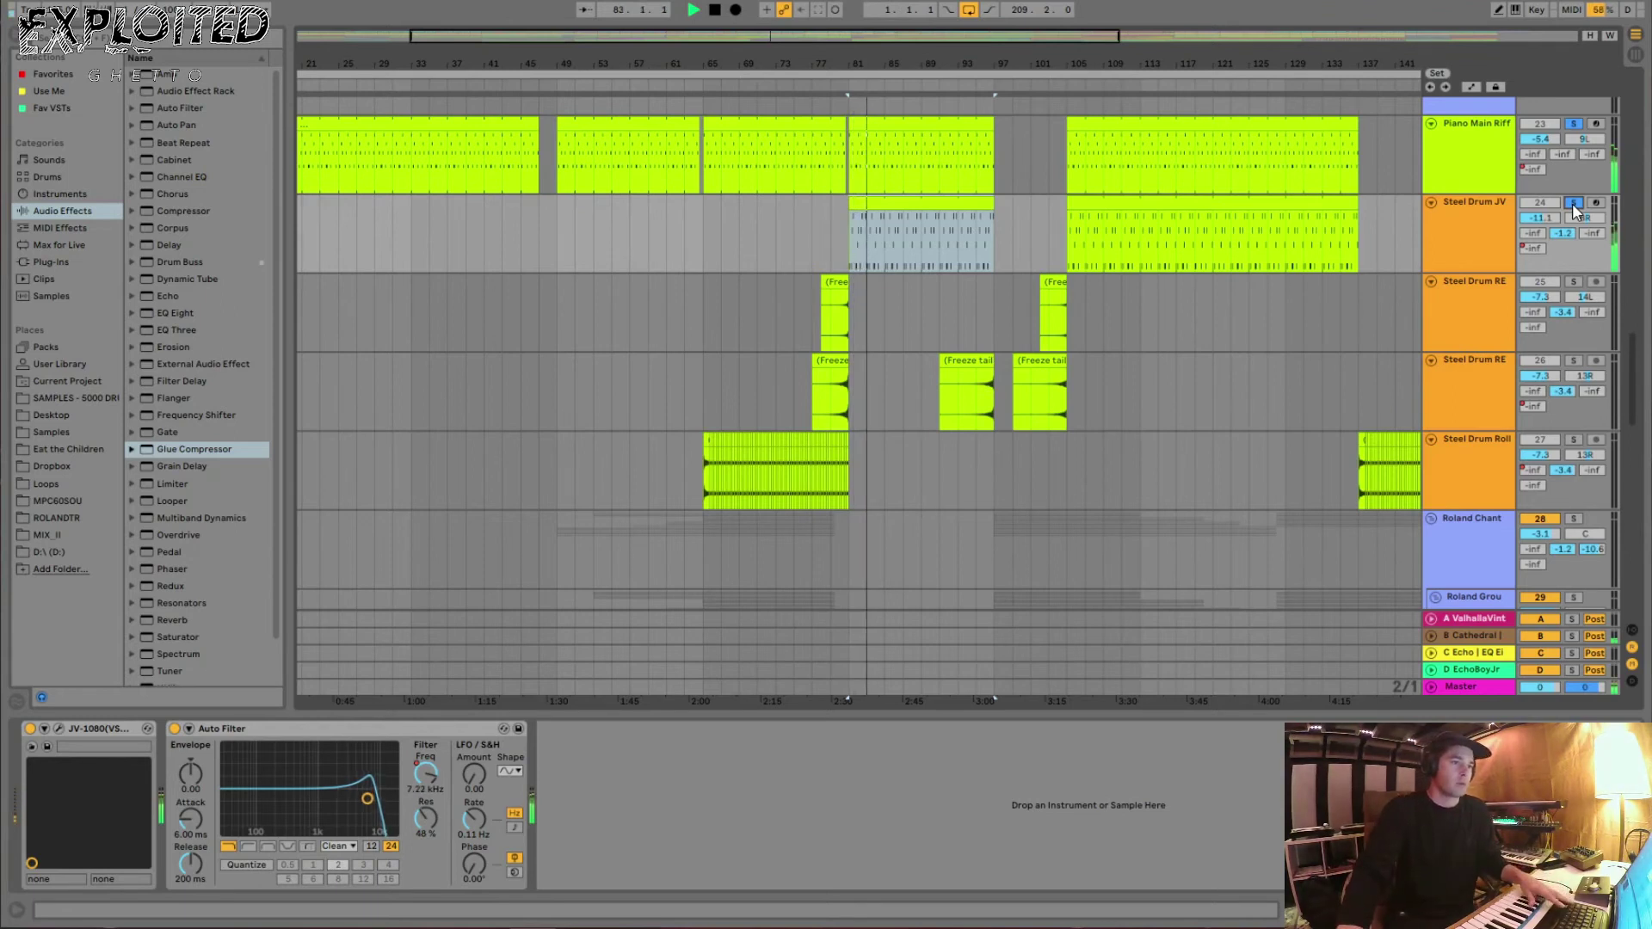
- Restart playback from bar 75 and unsolo the piano and steel drum tracks
{"action": "left_click", "coordinate": [793, 331]}
{"action": "key", "text": "space"}
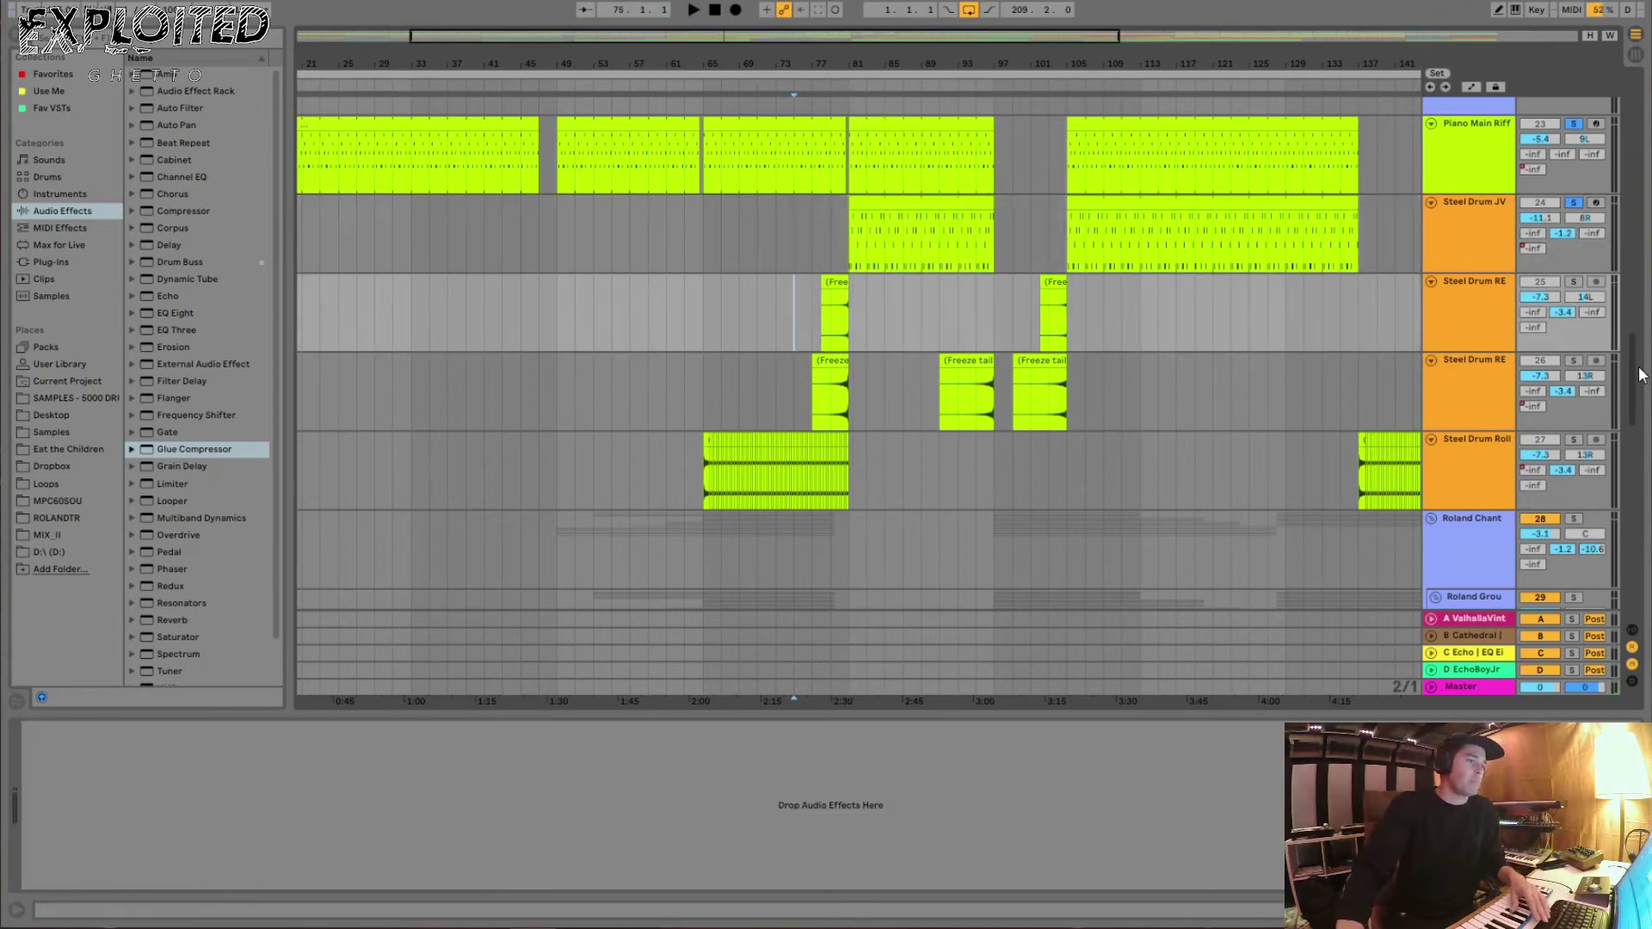
{"action": "key", "text": "space"}
{"action": "left_click", "coordinate": [1573, 281]}
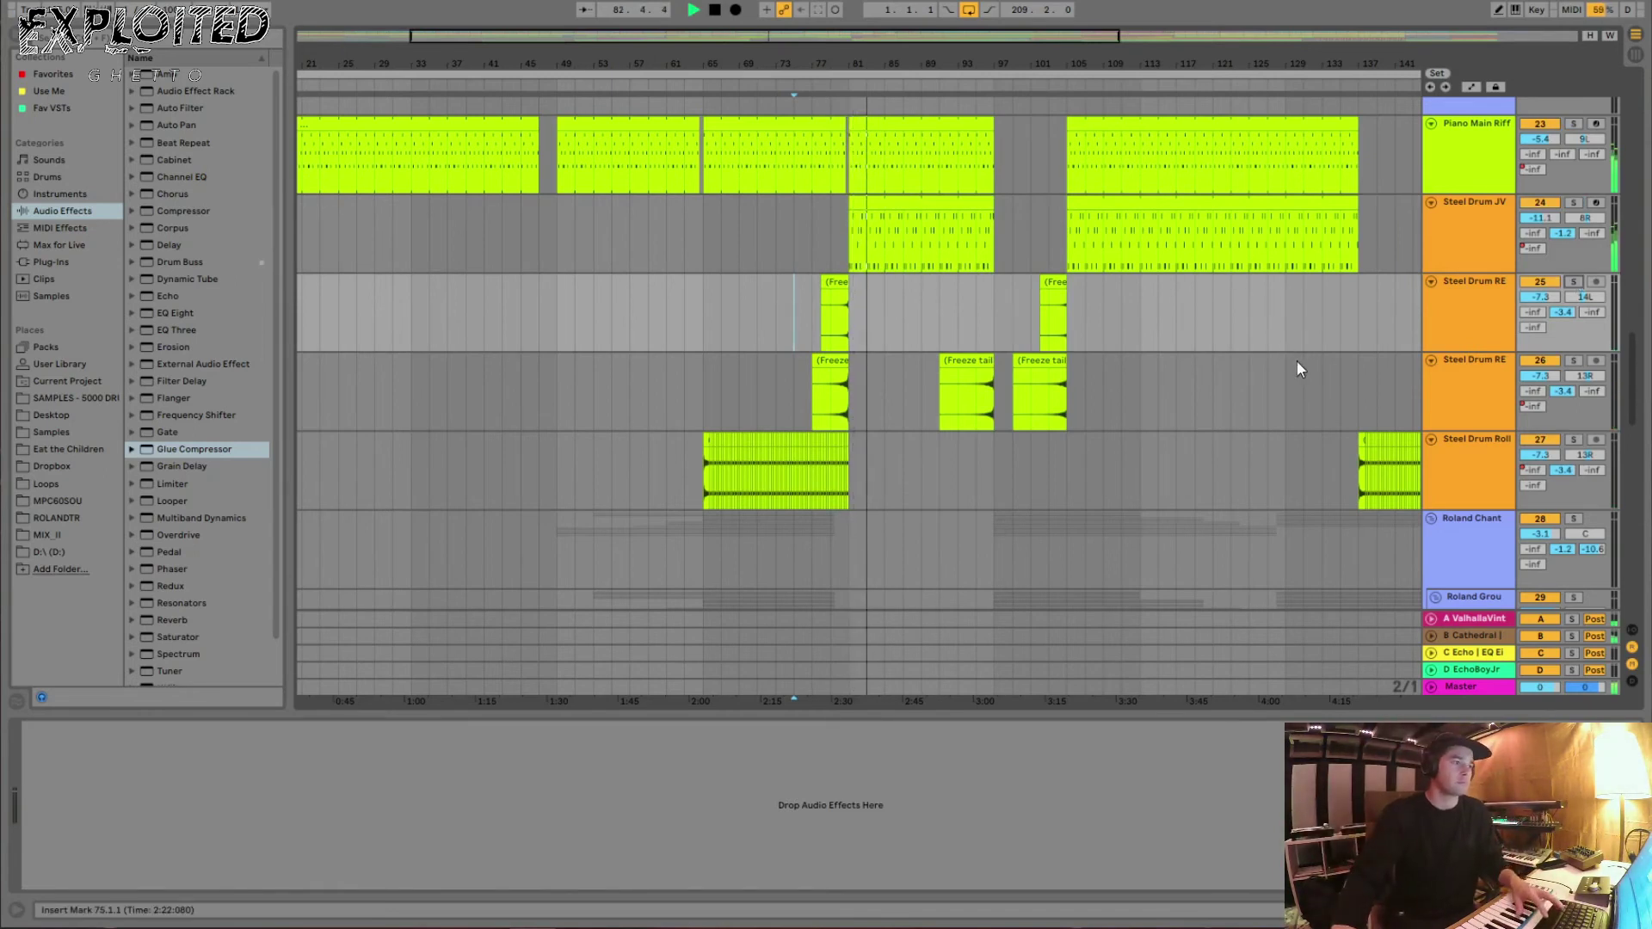
- Zoom out to the full song, scan the vocal layers, and set the start at bar 129
{"action": "scroll", "coordinate": [1298, 359], "scroll_direction": "down", "scroll_amount": 5}
{"action": "key", "text": "minus"}
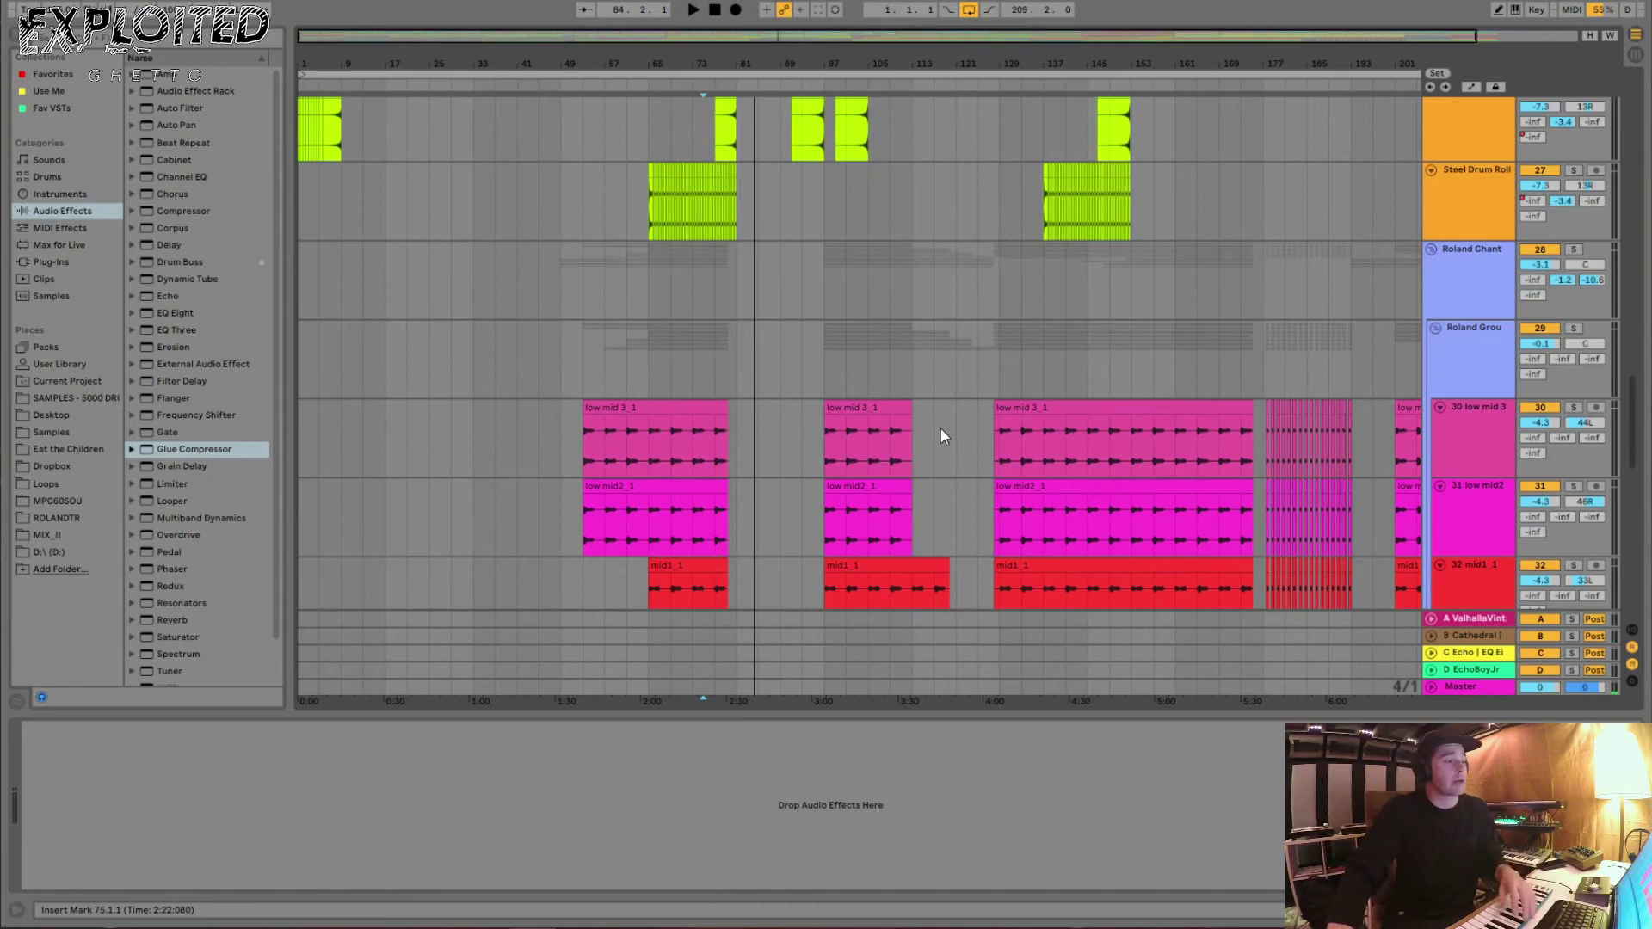
{"action": "scroll", "coordinate": [941, 427], "scroll_direction": "down", "scroll_amount": 6}
{"action": "key", "text": "minus"}
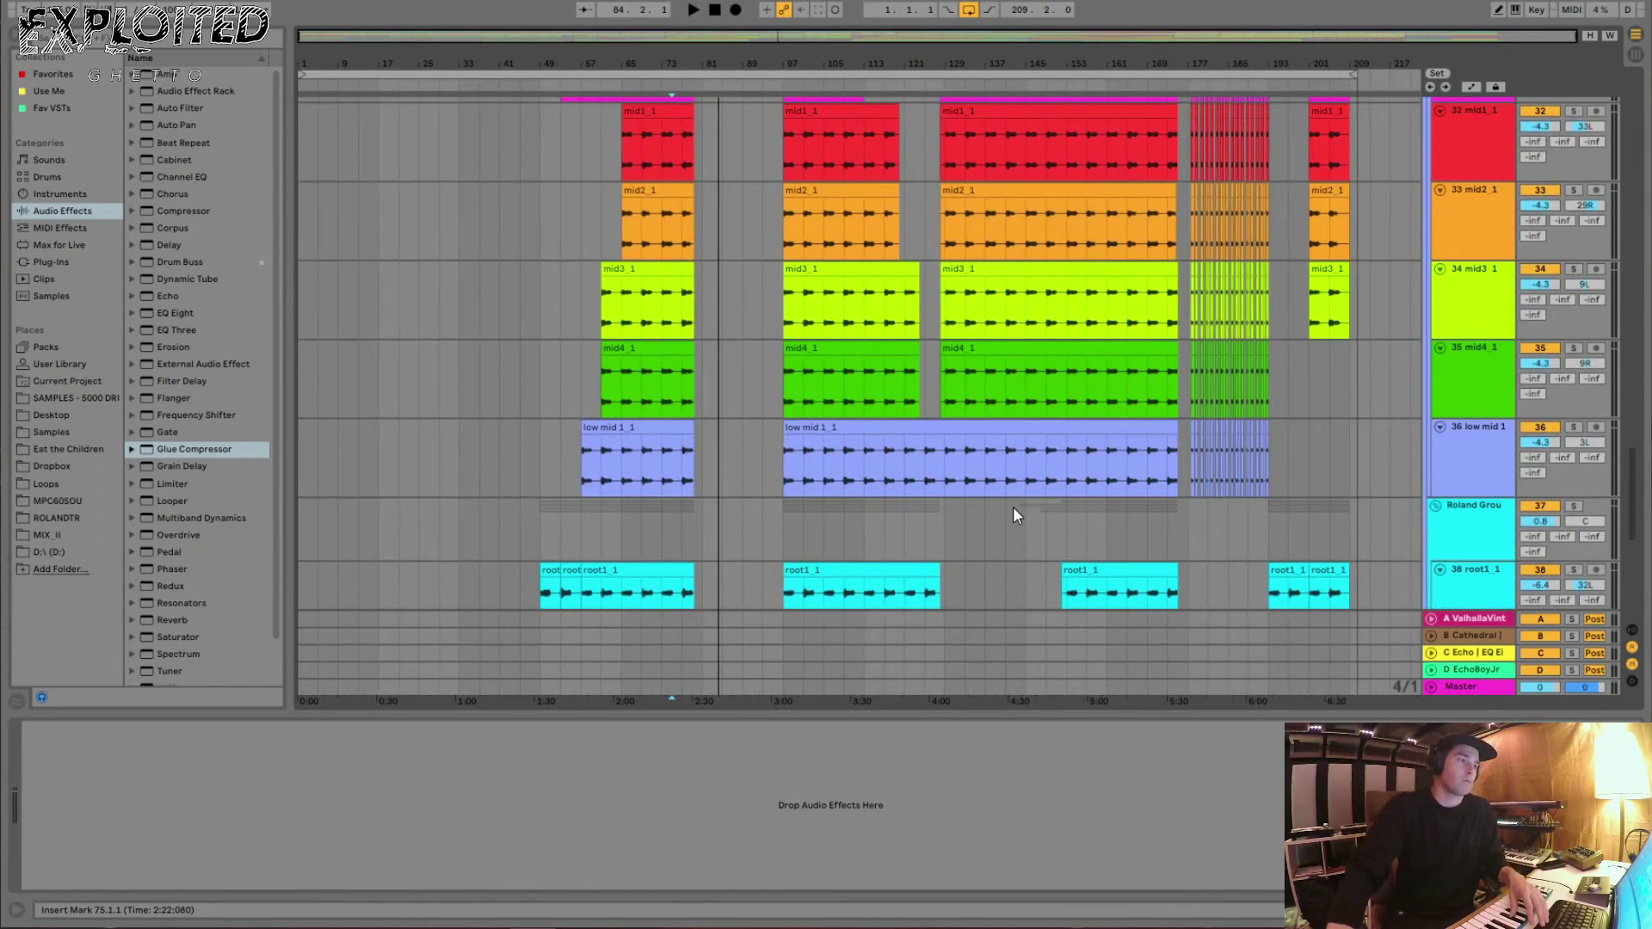
{"action": "scroll", "coordinate": [1004, 508], "scroll_direction": "down", "scroll_amount": 6}
{"action": "scroll", "coordinate": [985, 439], "scroll_direction": "up", "scroll_amount": 5}
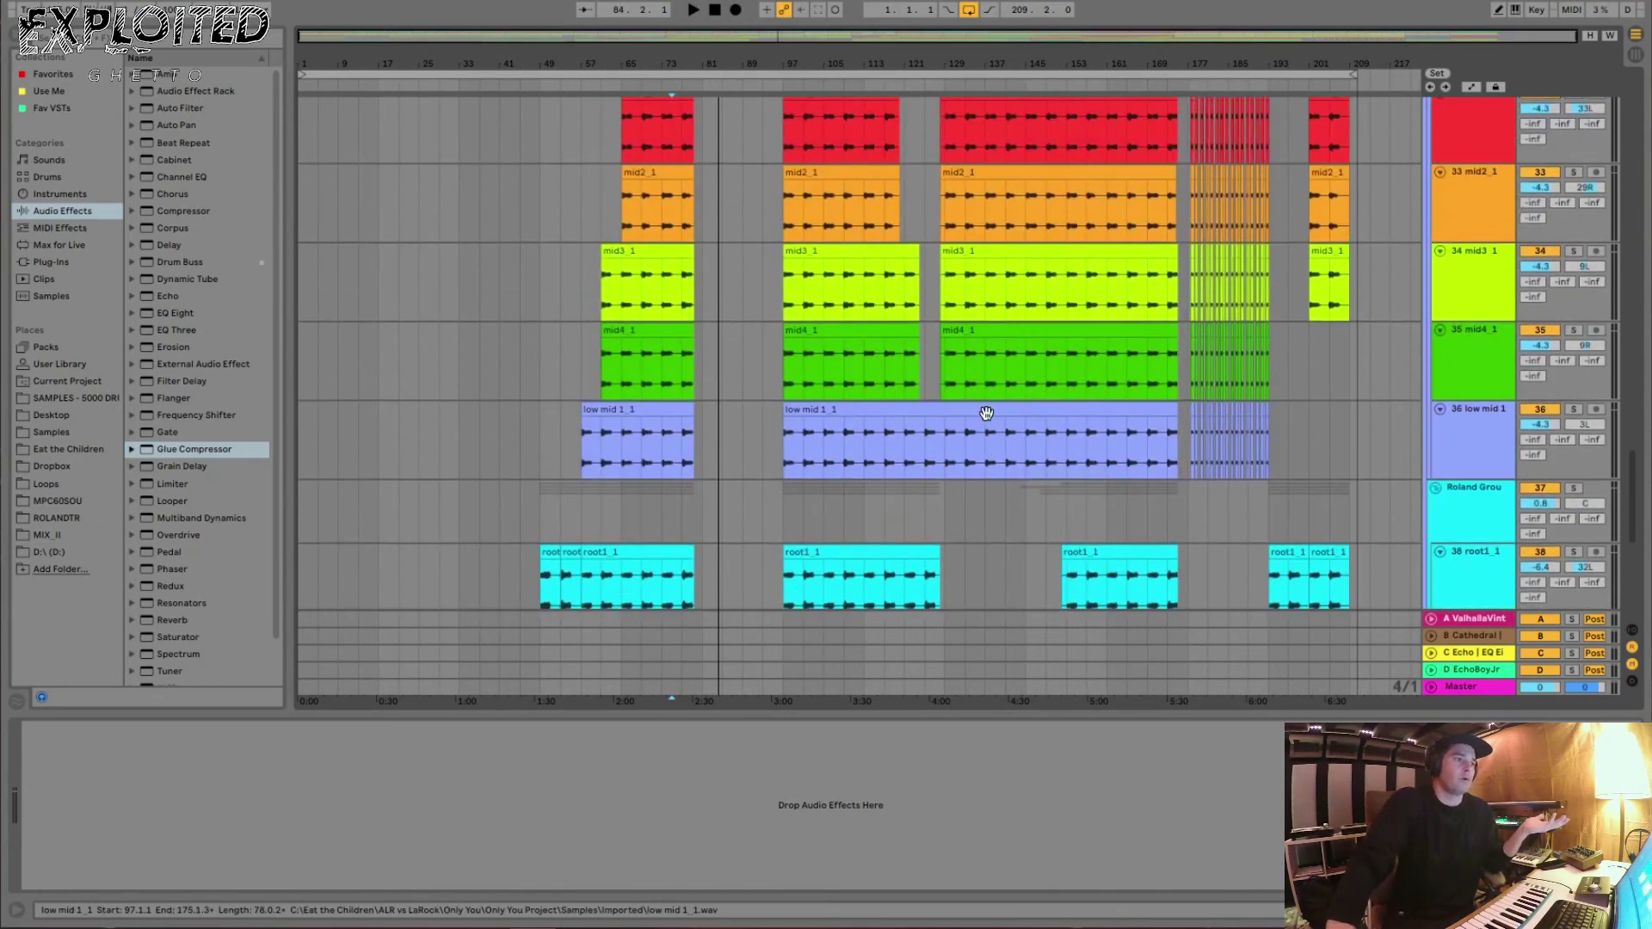
{"action": "left_click", "coordinate": [944, 510]}
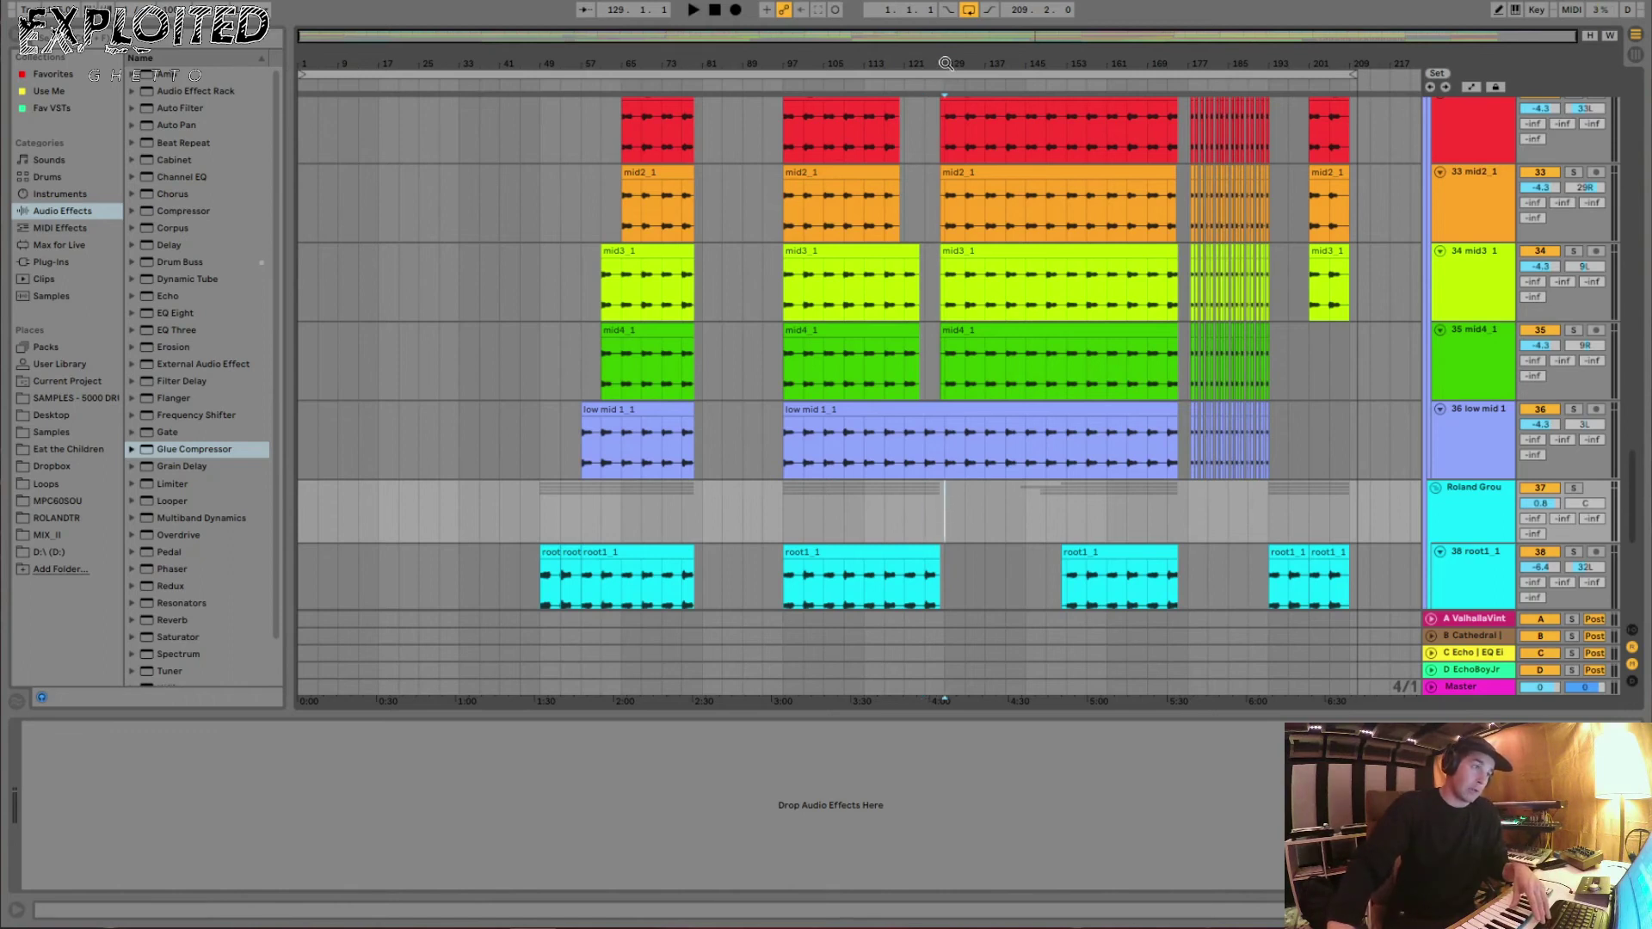
{"action": "scroll", "coordinate": [982, 493], "scroll_direction": "down", "scroll_amount": 5}
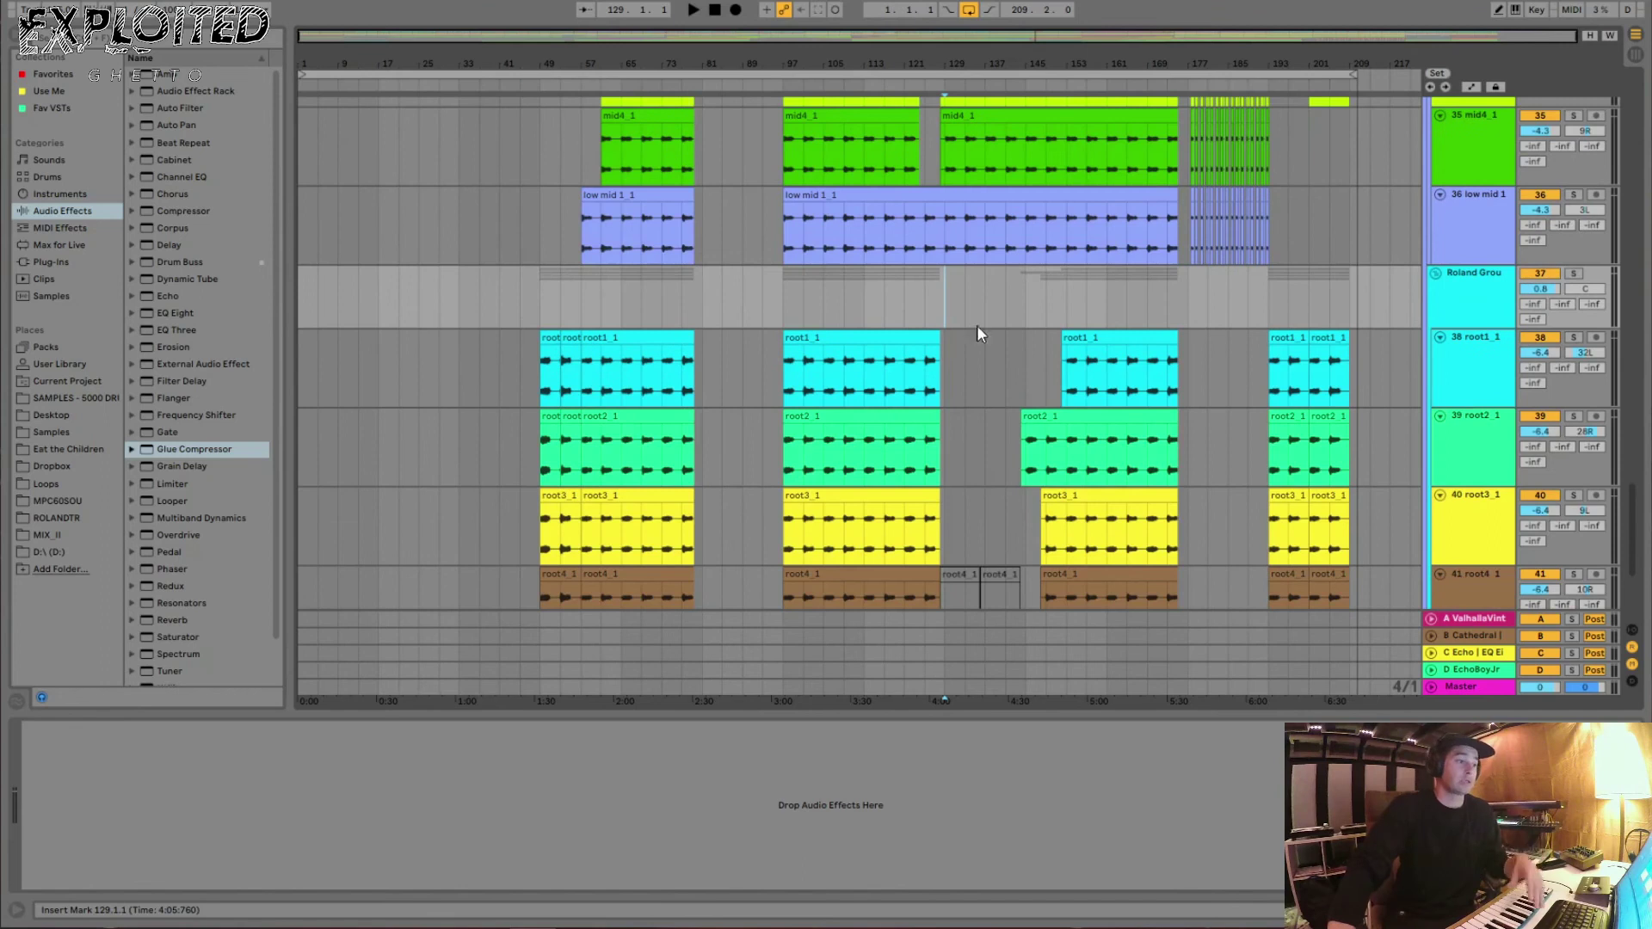
{"action": "scroll", "coordinate": [993, 412], "scroll_direction": "up", "scroll_amount": 8}
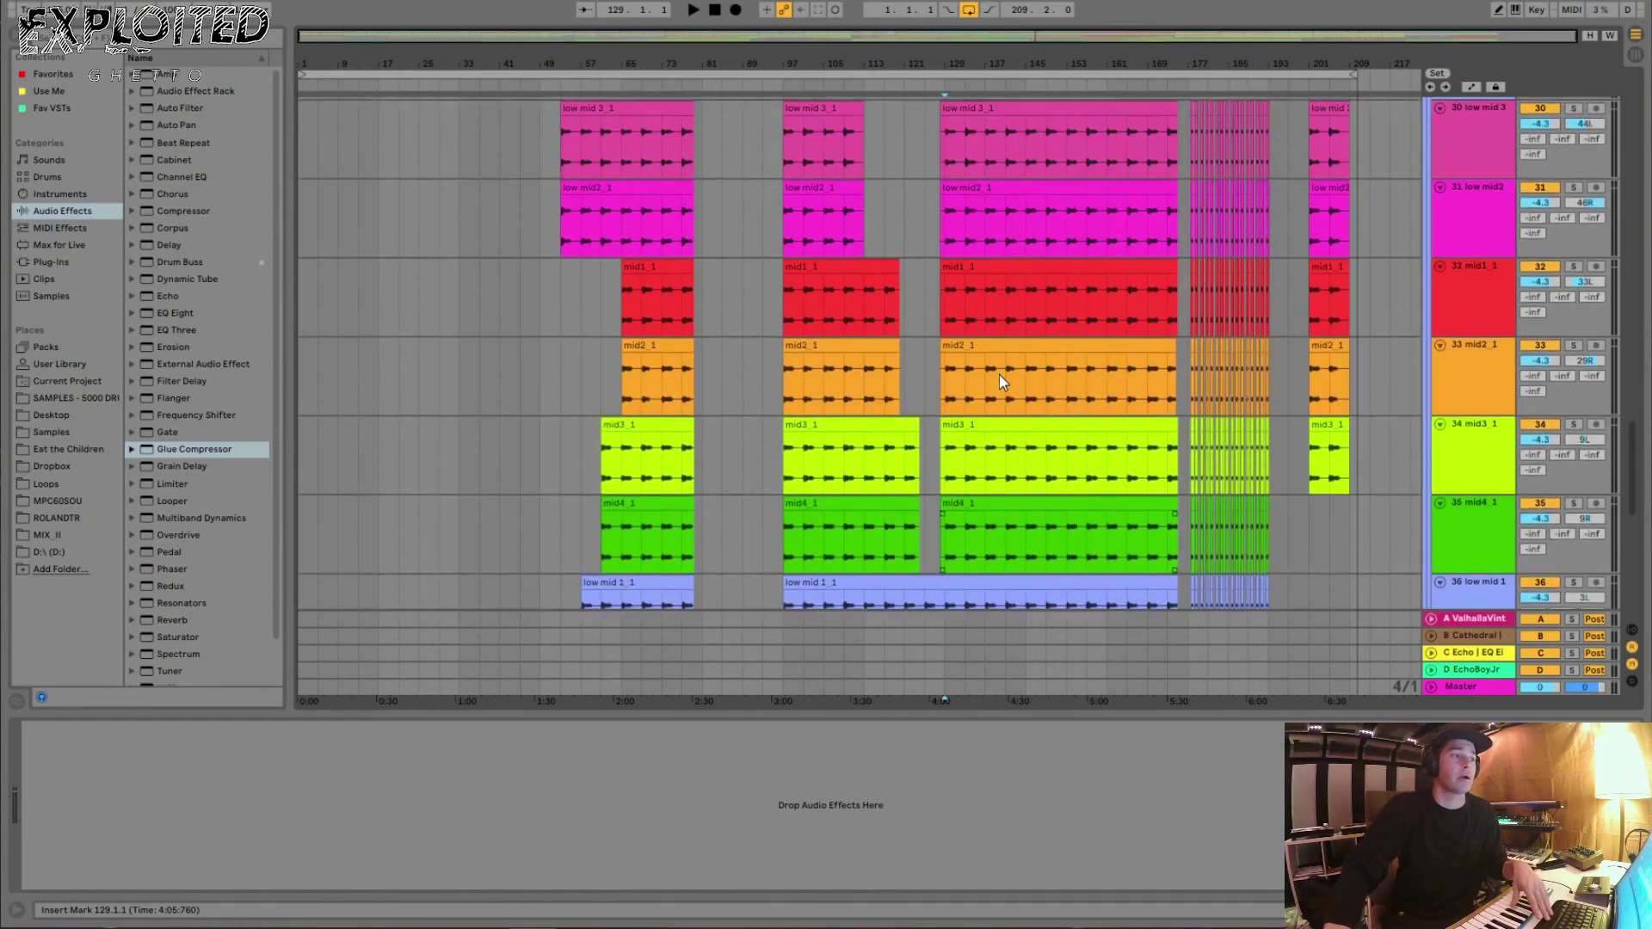
{"action": "scroll", "coordinate": [999, 375], "scroll_direction": "up", "scroll_amount": 15}
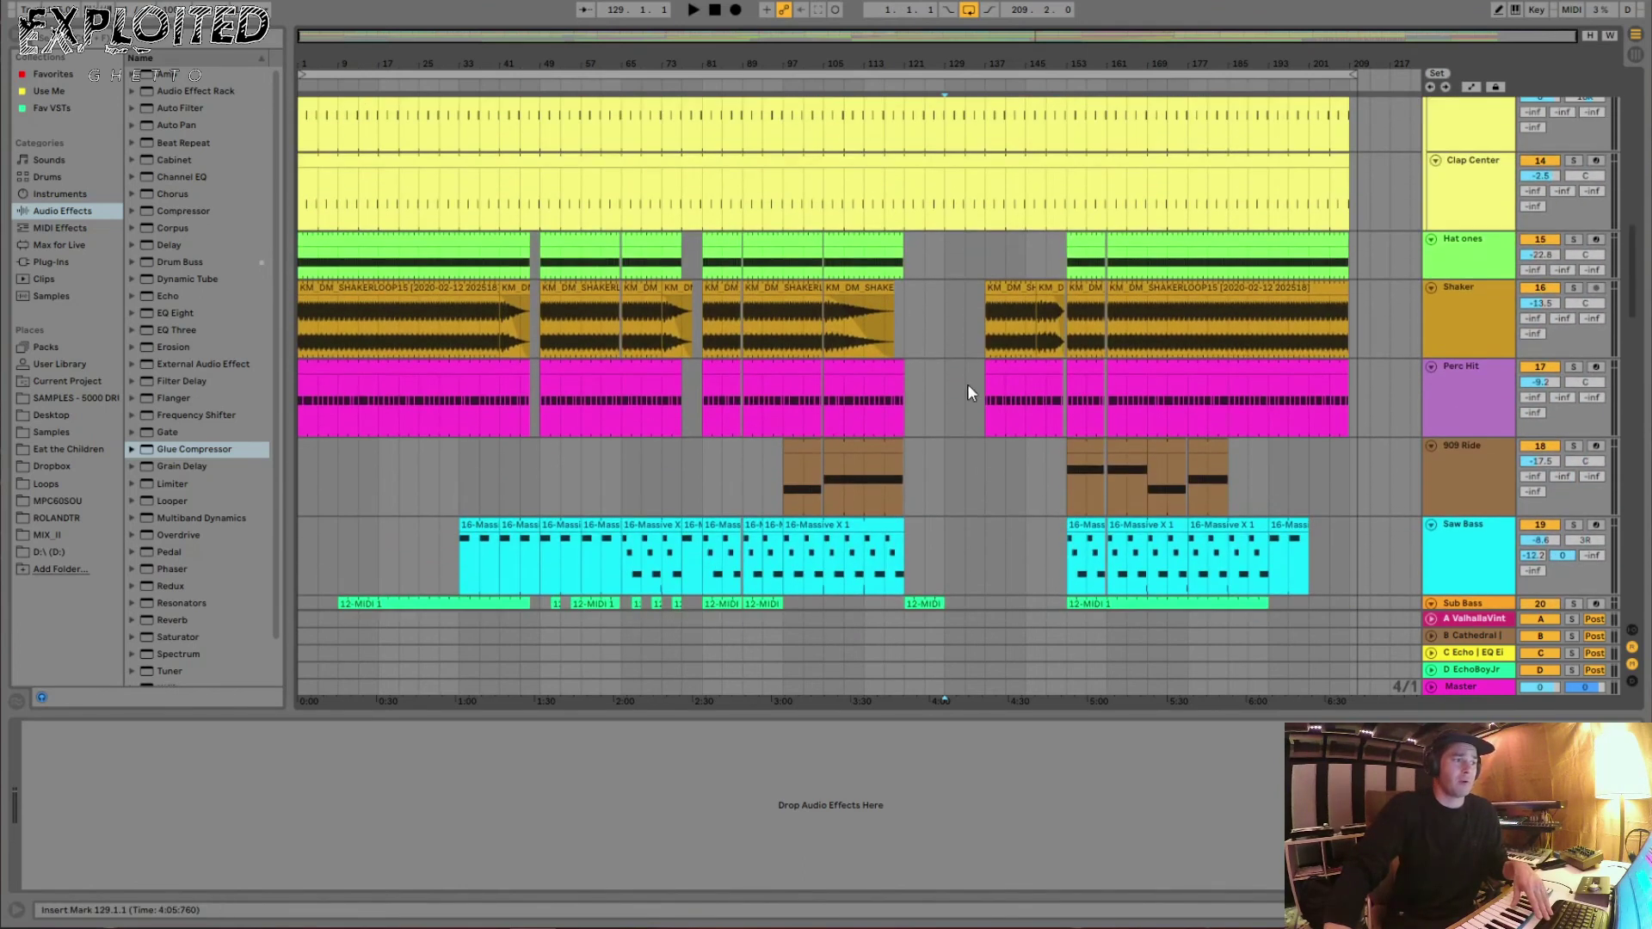
- Show the bus track's effect chain and play from bar 137 down to the Roland Spoke tracks
{"action": "left_click", "coordinate": [930, 396]}
{"action": "scroll", "coordinate": [963, 389], "scroll_direction": "down", "scroll_amount": 5}
{"action": "left_click", "coordinate": [990, 447]}
{"action": "key", "text": "space"}
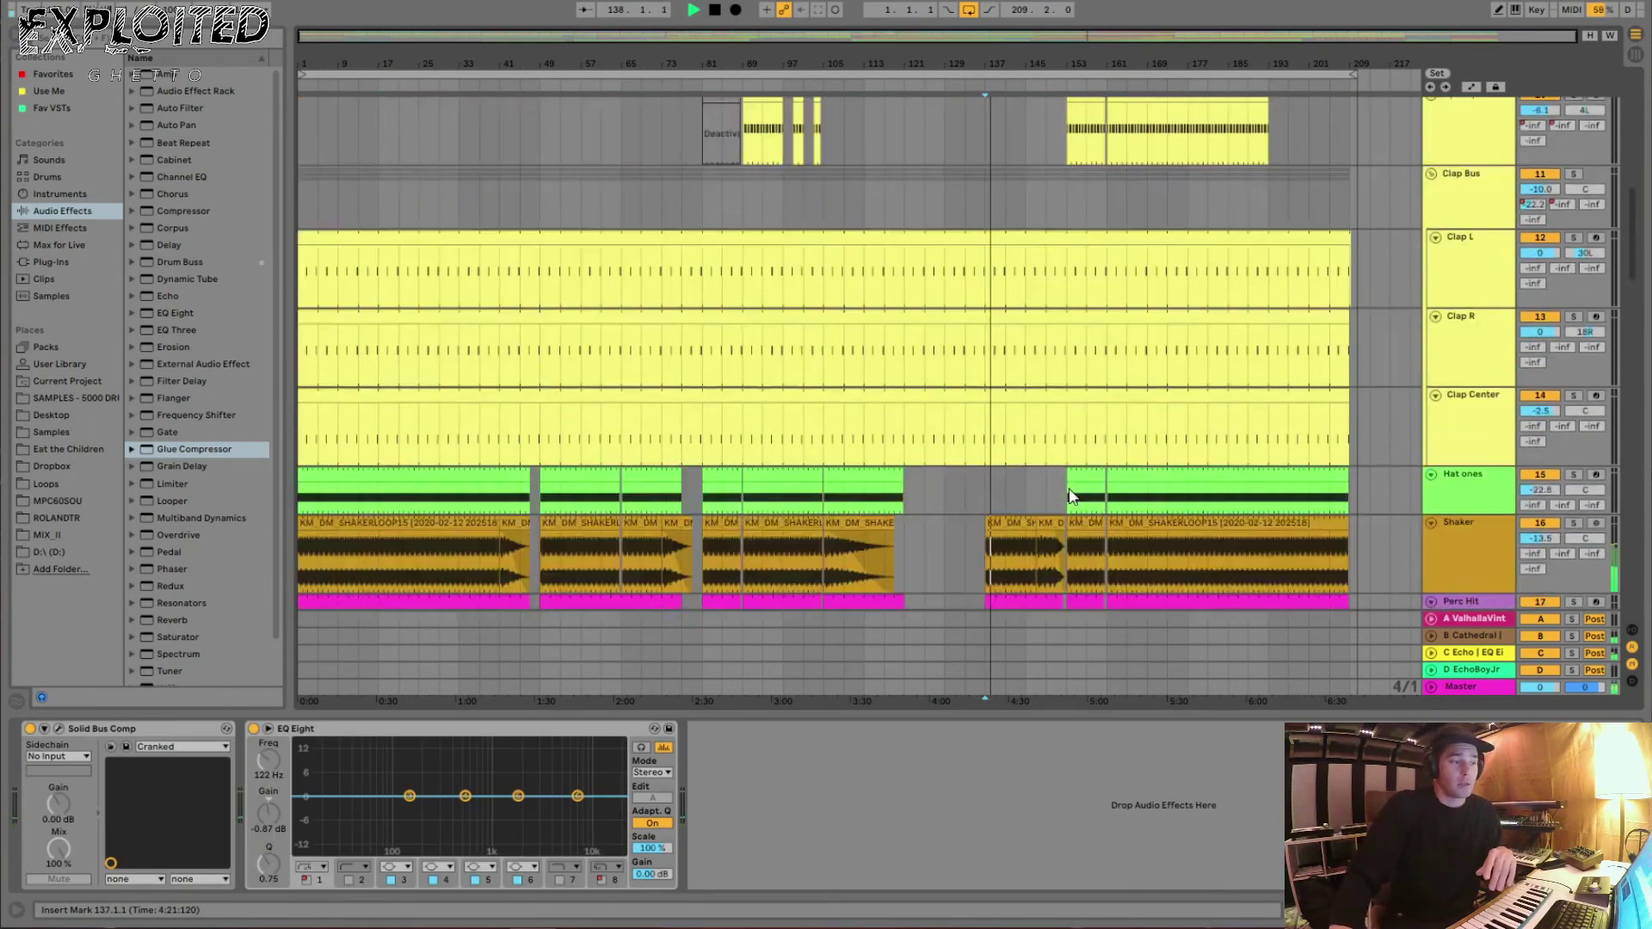
{"action": "scroll", "coordinate": [1070, 483], "scroll_direction": "down", "scroll_amount": 12}
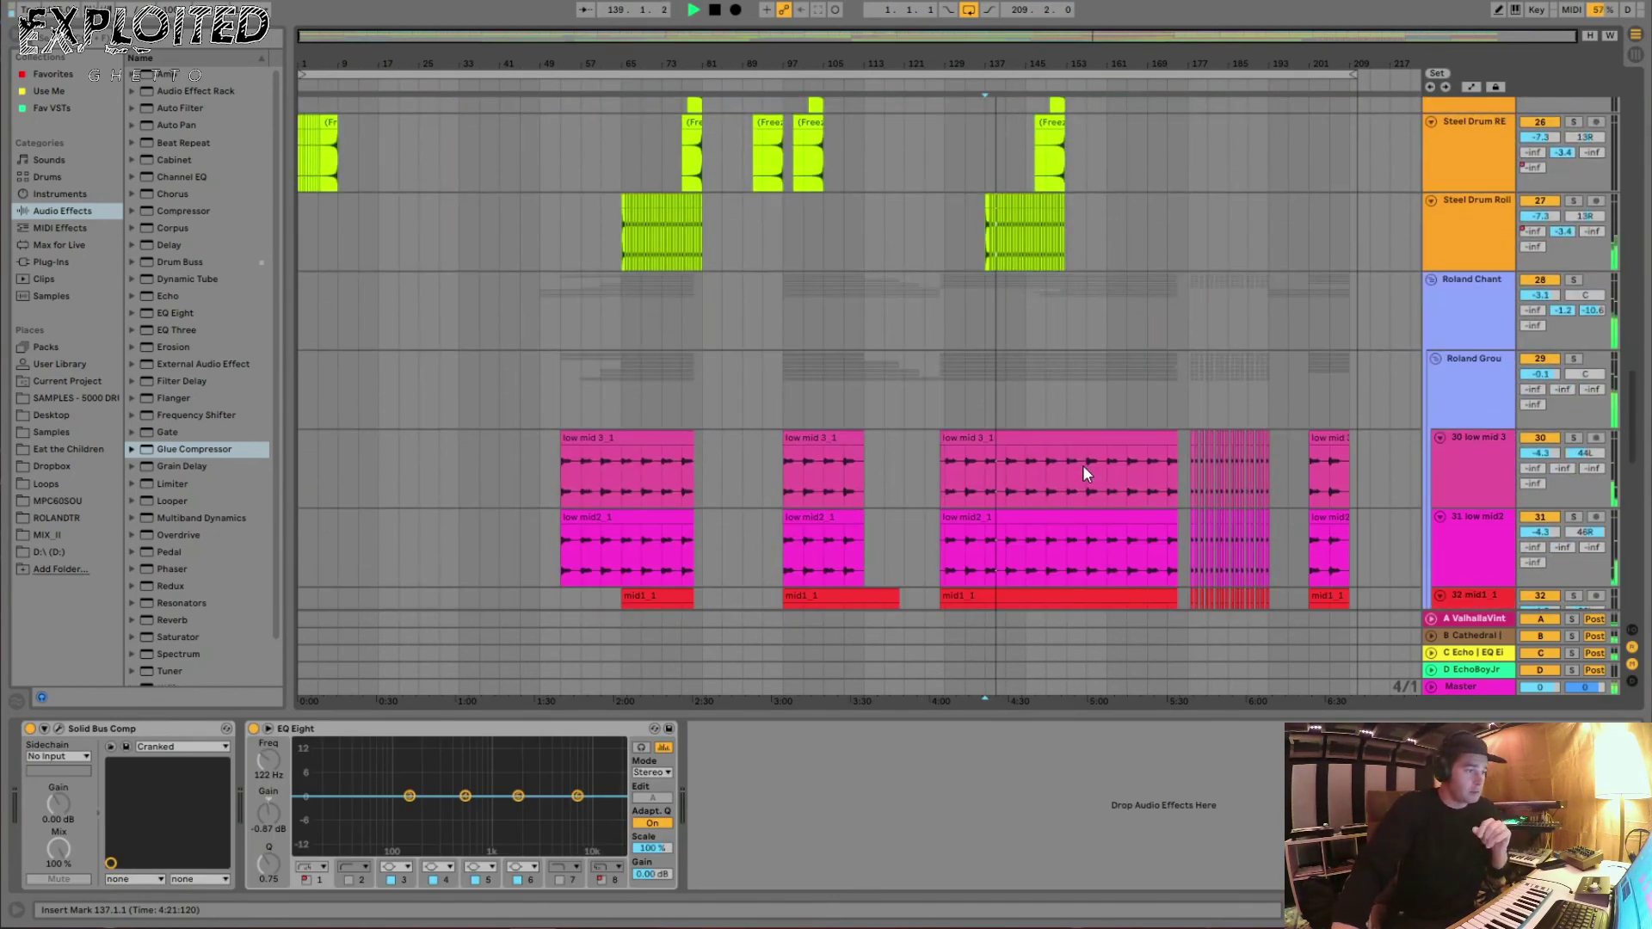
{"action": "scroll", "coordinate": [1083, 465], "scroll_direction": "down", "scroll_amount": 8}
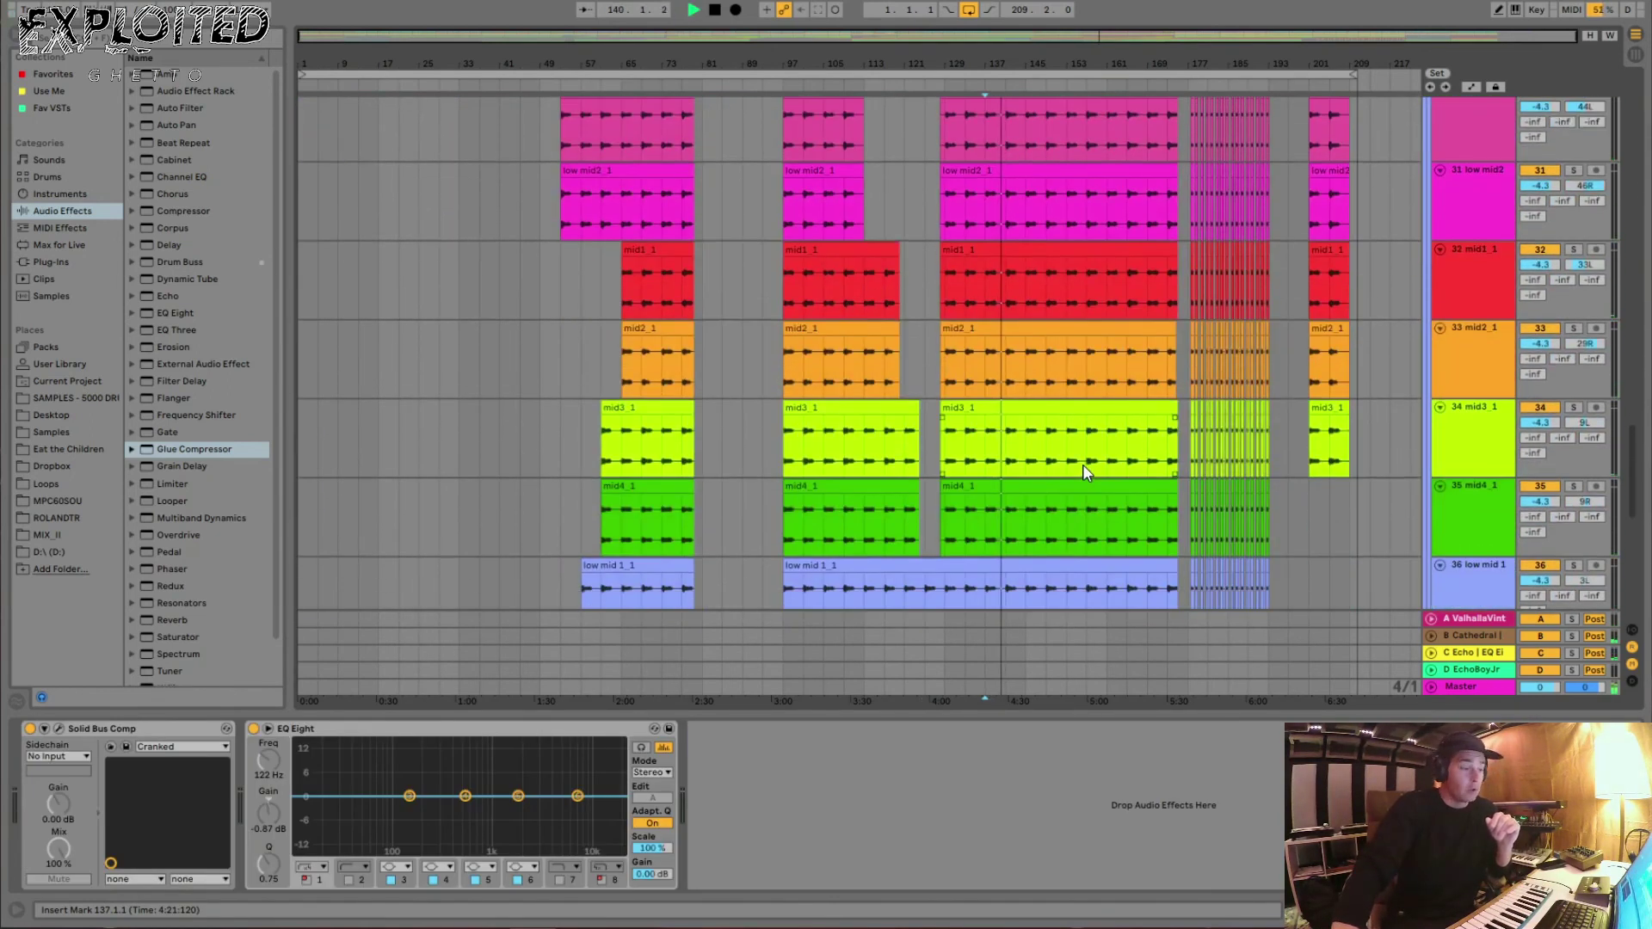
{"action": "scroll", "coordinate": [1086, 466], "scroll_direction": "down", "scroll_amount": 5}
{"action": "scroll", "coordinate": [1086, 467], "scroll_direction": "down", "scroll_amount": 5}
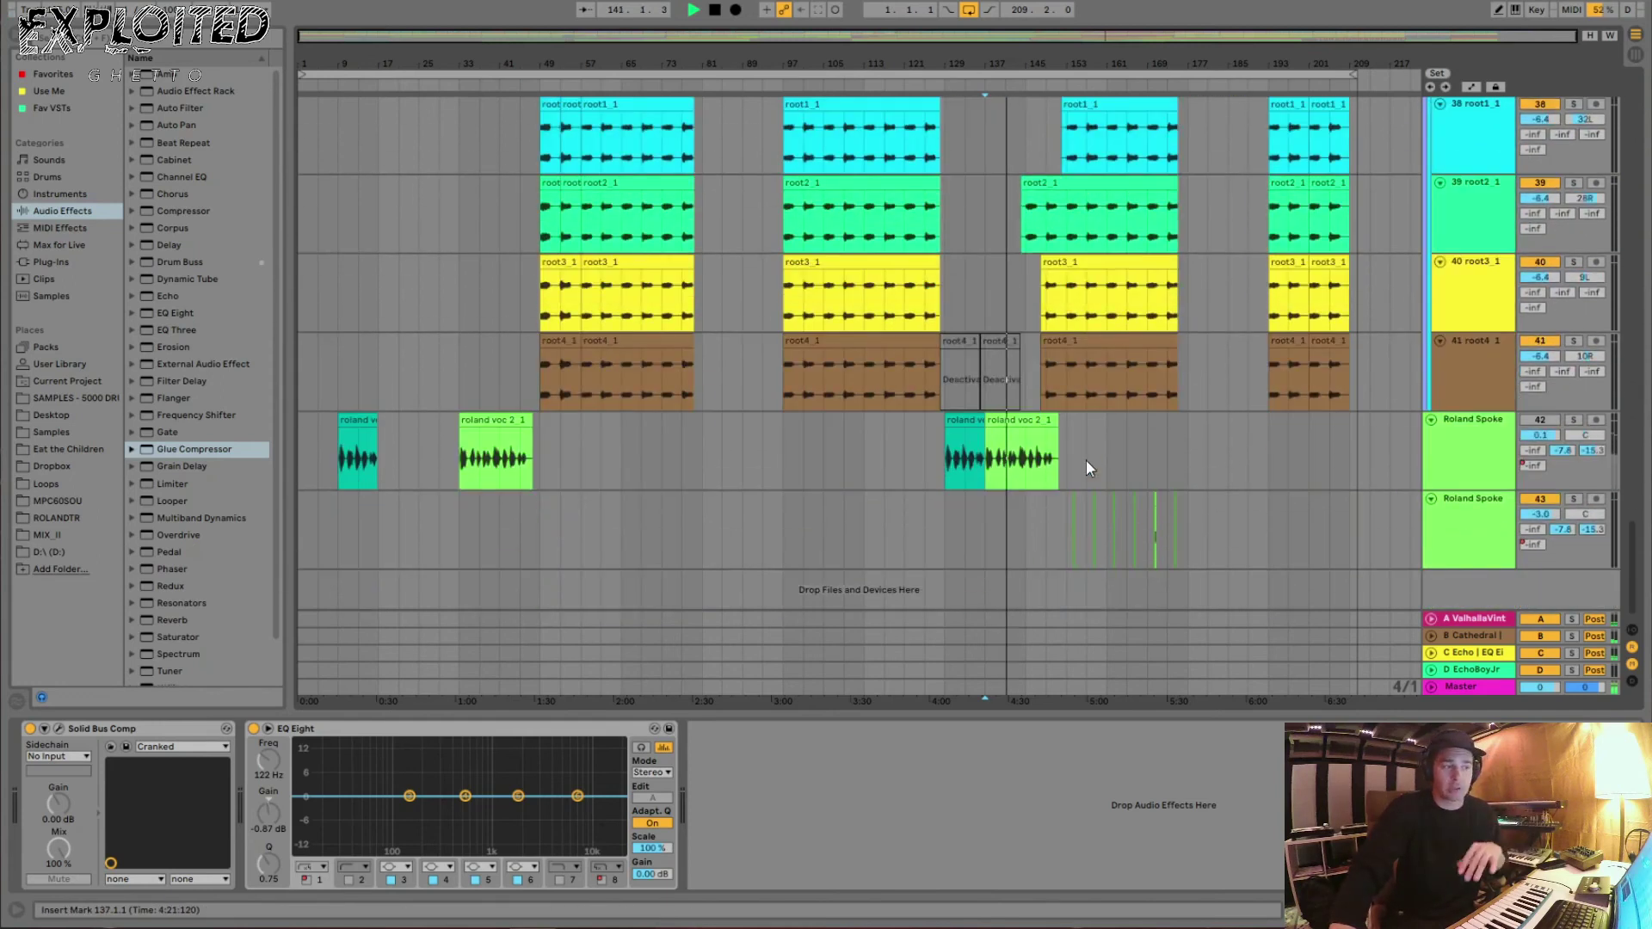